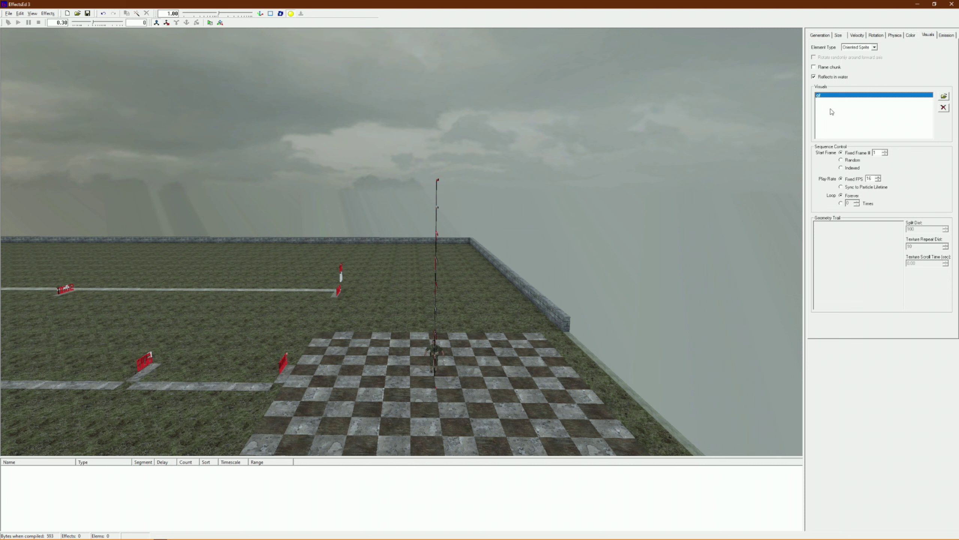
Close the effects editor and relaunch it to start from an empty effect.
{"action": "left_click", "coordinate": [8, 13]}
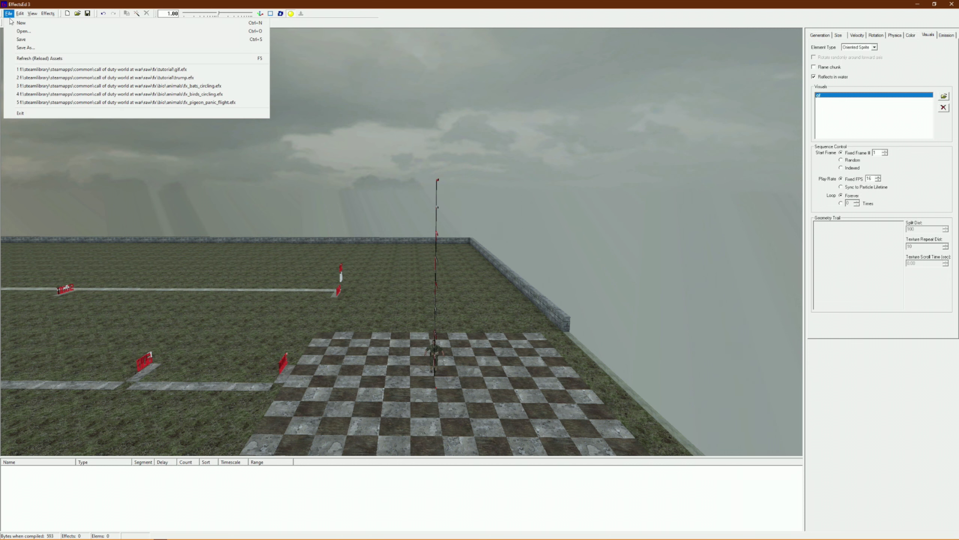
{"action": "left_click", "coordinate": [8, 14]}
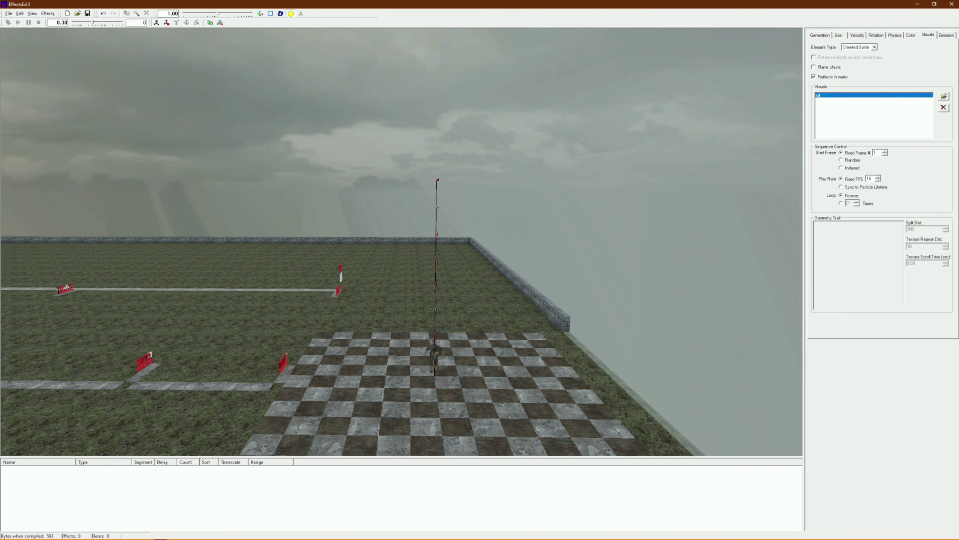
{"action": "left_click", "coordinate": [951, 4]}
{"action": "left_click", "coordinate": [407, 189]}
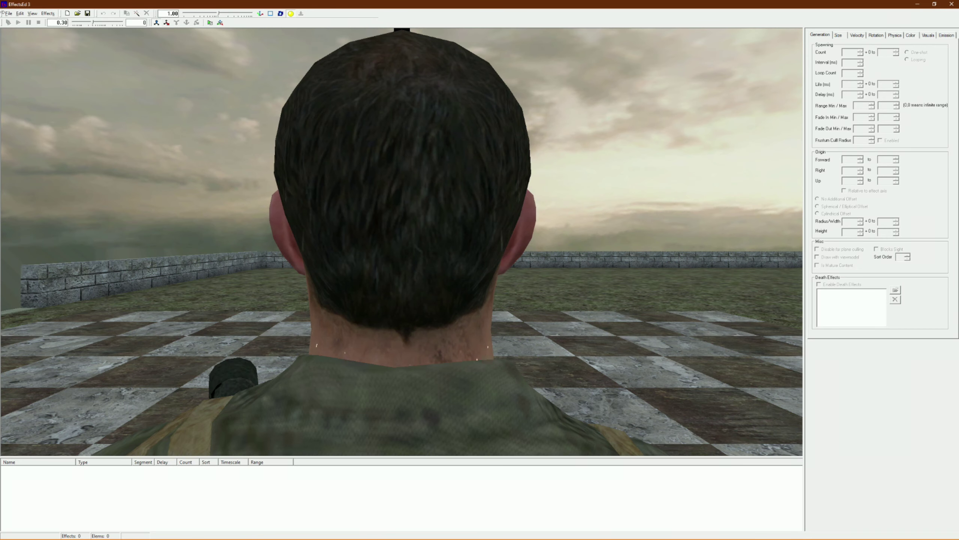
Add a new segment to the empty effect.
{"action": "left_click", "coordinate": [8, 14]}
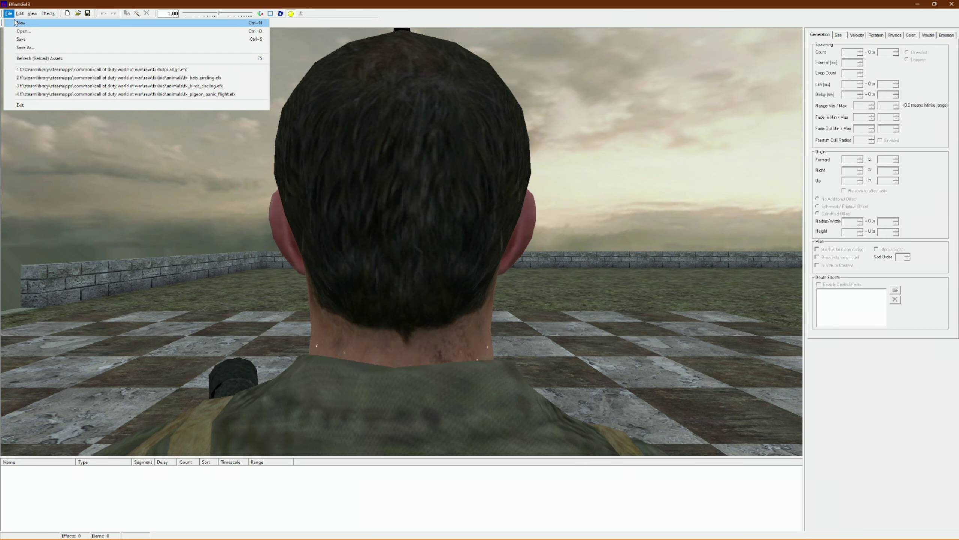
{"action": "key", "text": "Escape"}
{"action": "left_click", "coordinate": [925, 35]}
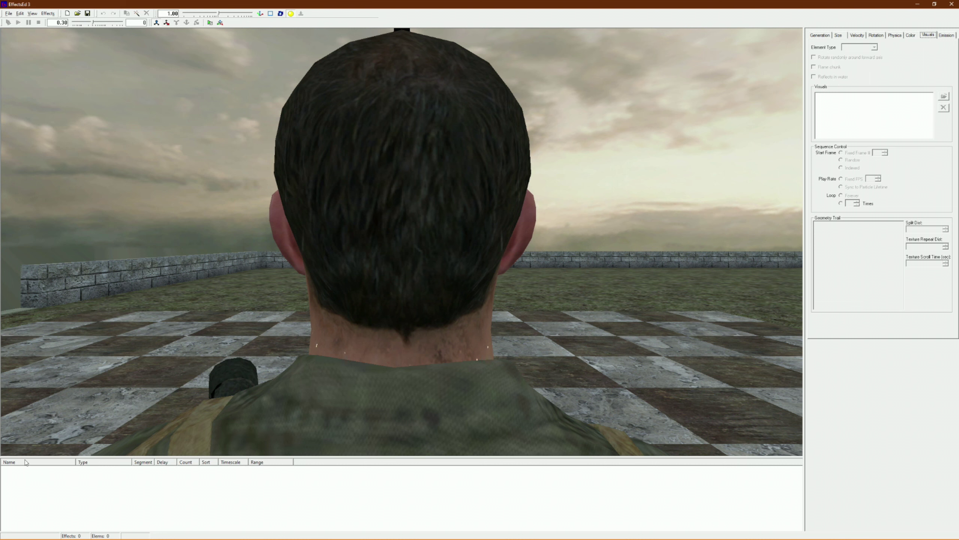
{"action": "left_click", "coordinate": [31, 478]}
{"action": "left_click", "coordinate": [29, 14]}
{"action": "left_click", "coordinate": [48, 13]}
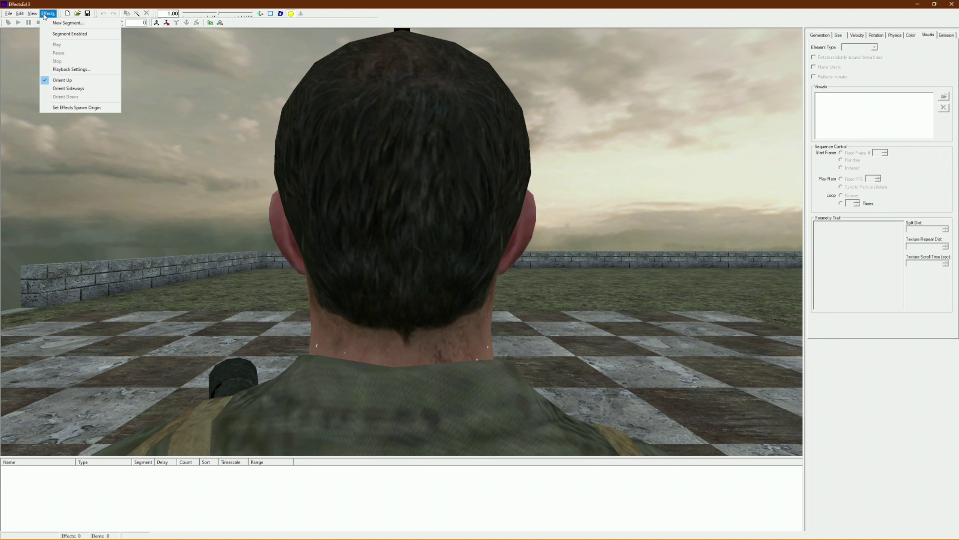
{"action": "left_click", "coordinate": [52, 24]}
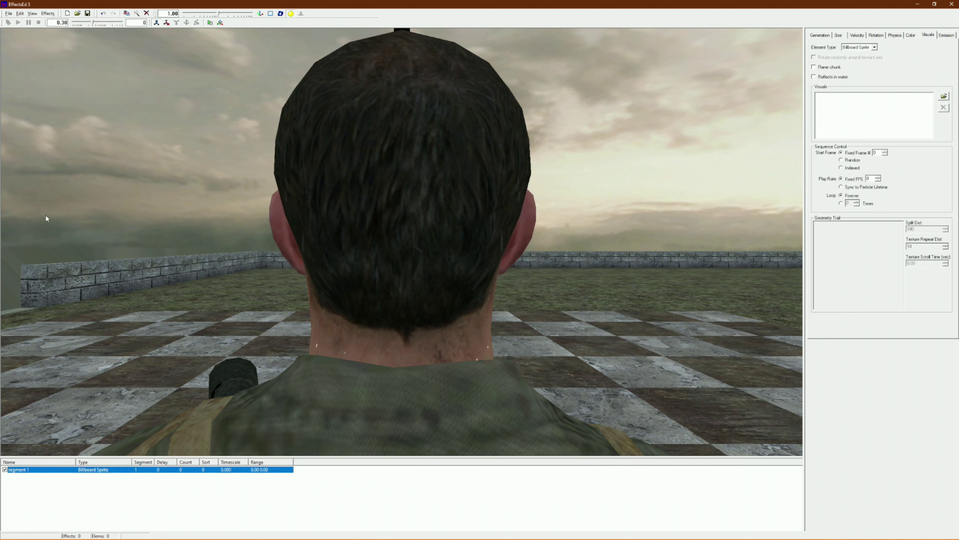
Set the effects orientation to sideways.
{"action": "left_click", "coordinate": [48, 13]}
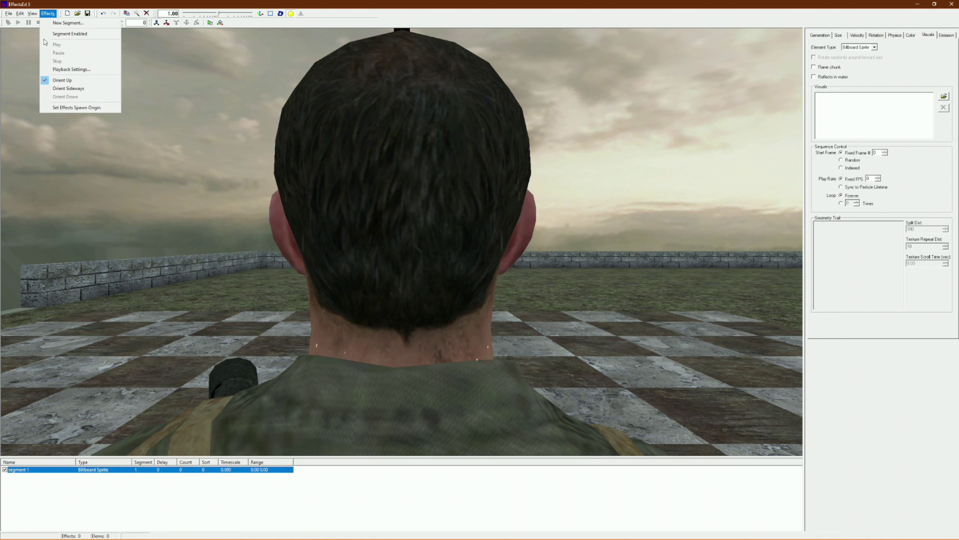
{"action": "left_click", "coordinate": [50, 90]}
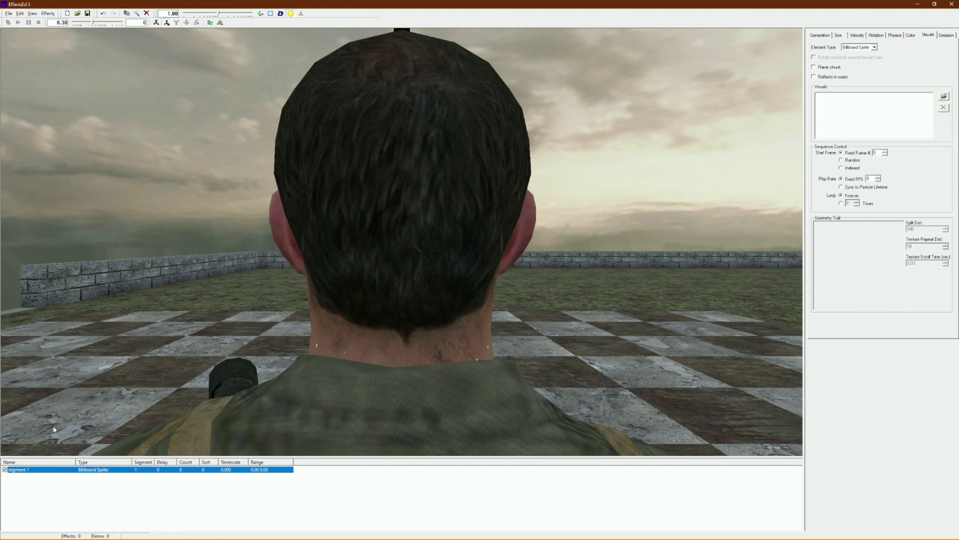
{"action": "left_click", "coordinate": [25, 470]}
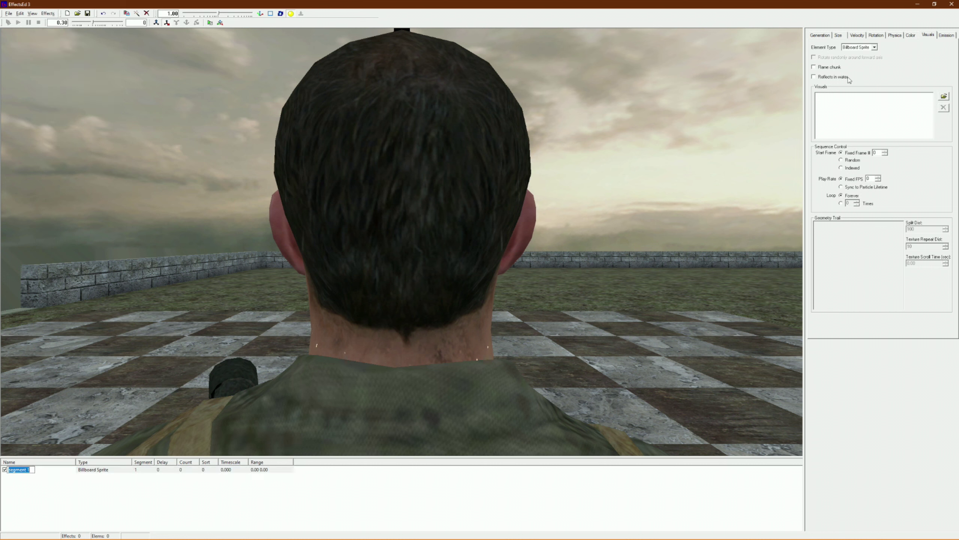
Load the gfx_gif material from the game's raw\materials folder as the segment's visual.
{"action": "left_click", "coordinate": [911, 35]}
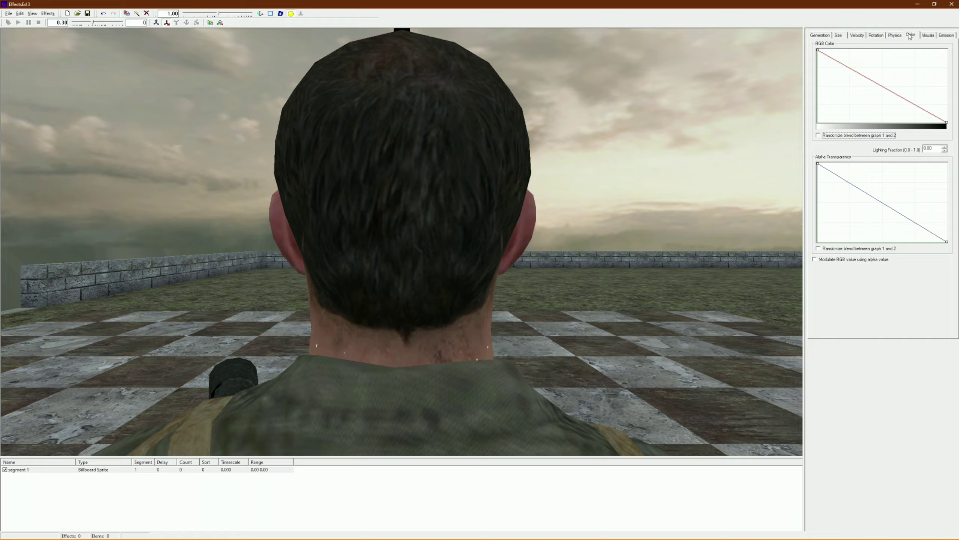
{"action": "left_click_drag", "start_coordinate": [706, 164], "coordinate": [676, 171]}
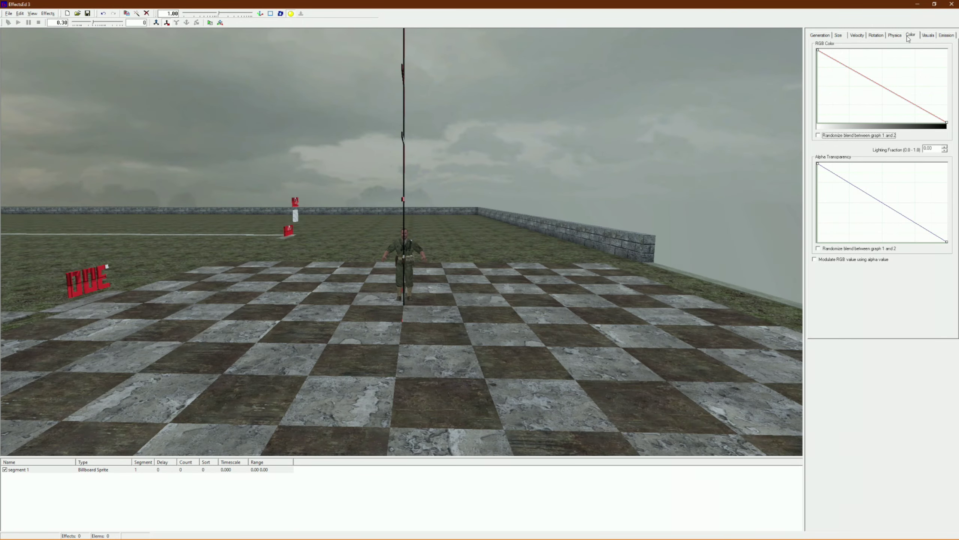
{"action": "left_click", "coordinate": [928, 35]}
{"action": "left_click", "coordinate": [944, 97]}
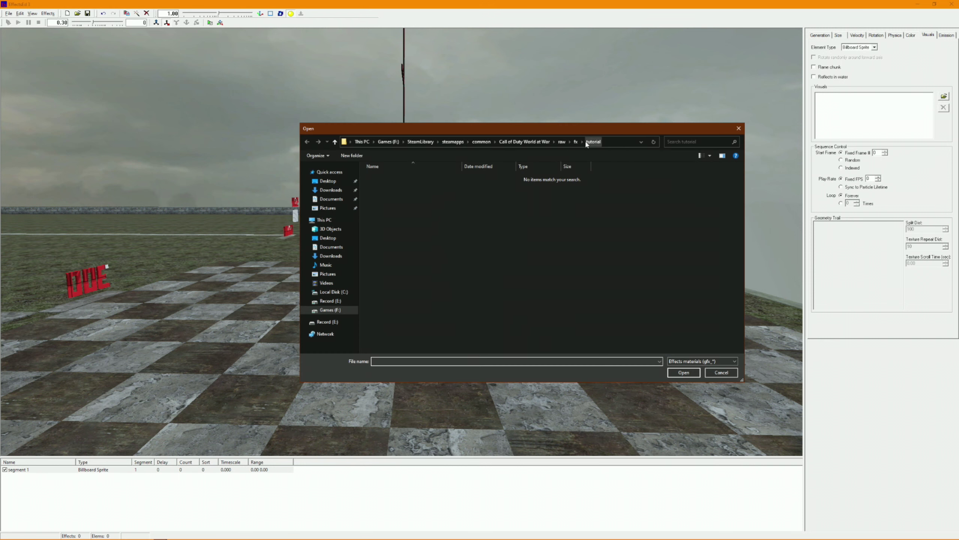
{"action": "left_click", "coordinate": [562, 145]}
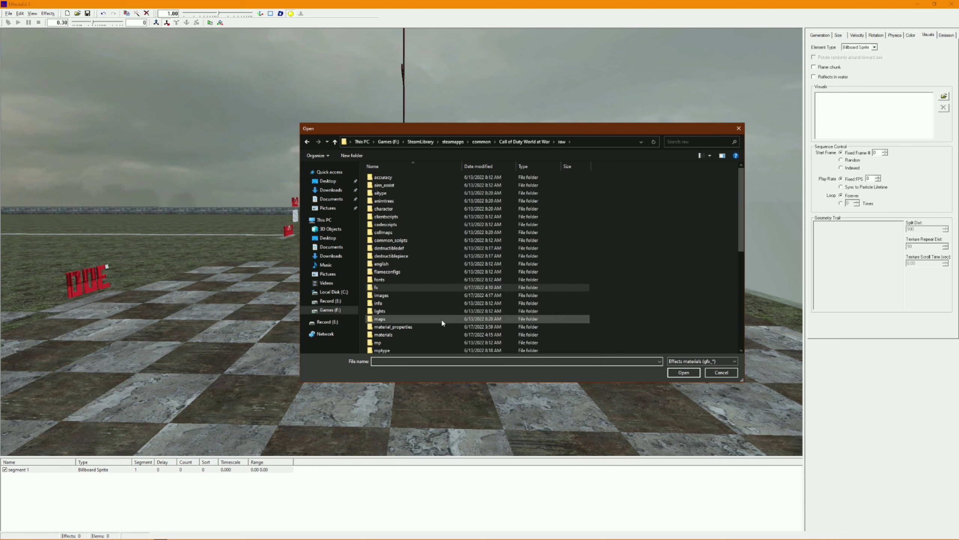
{"action": "double_click", "coordinate": [418, 327]}
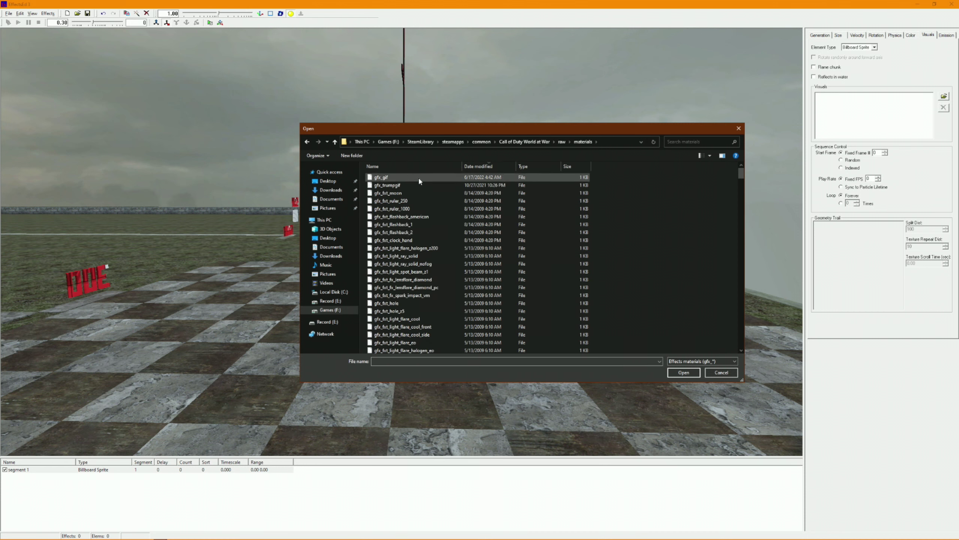
{"action": "double_click", "coordinate": [392, 175]}
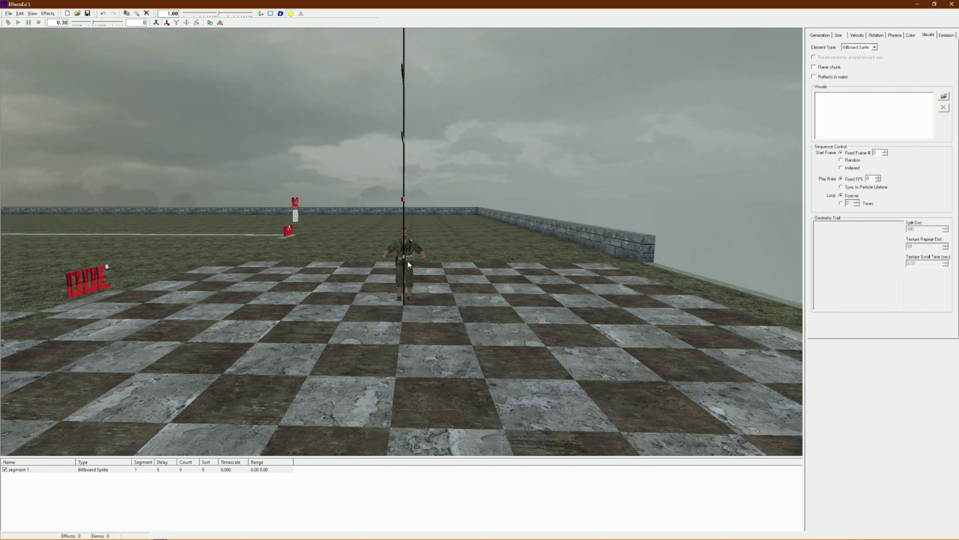
{"action": "left_click", "coordinate": [950, 5]}
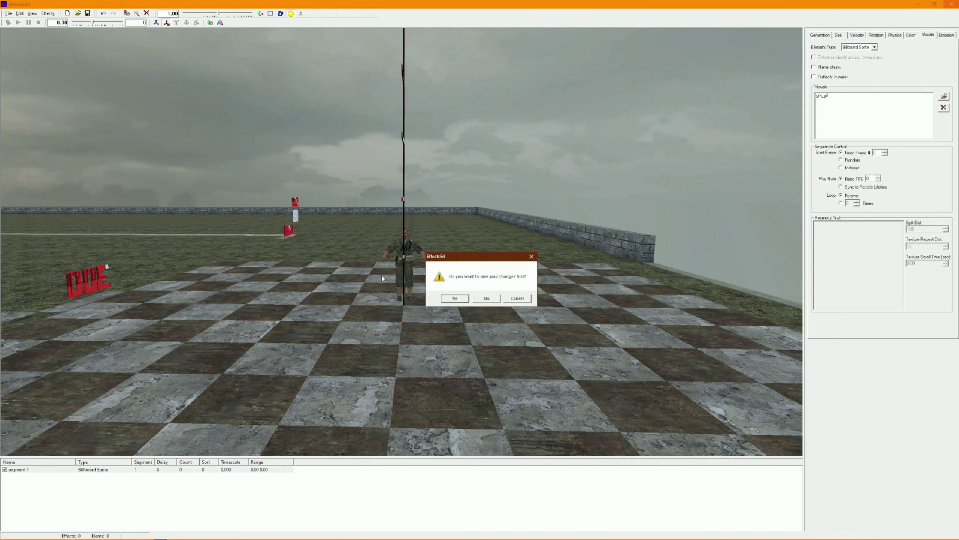
{"action": "left_click", "coordinate": [515, 300]}
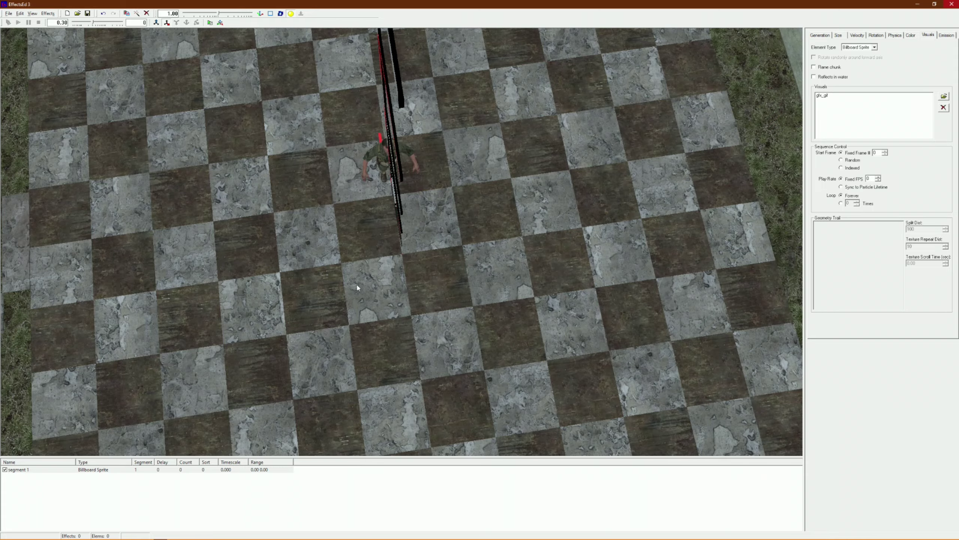
Change the segment's element type to Oriented Sprite.
{"action": "left_click_drag", "start_coordinate": [356, 282], "coordinate": [394, 223]}
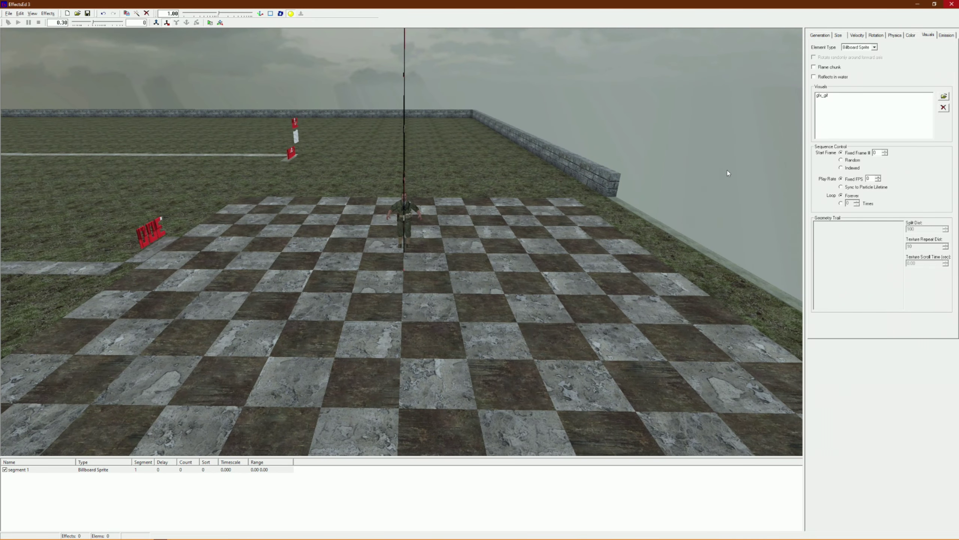
{"action": "left_click", "coordinate": [829, 96]}
{"action": "left_click", "coordinate": [874, 46]}
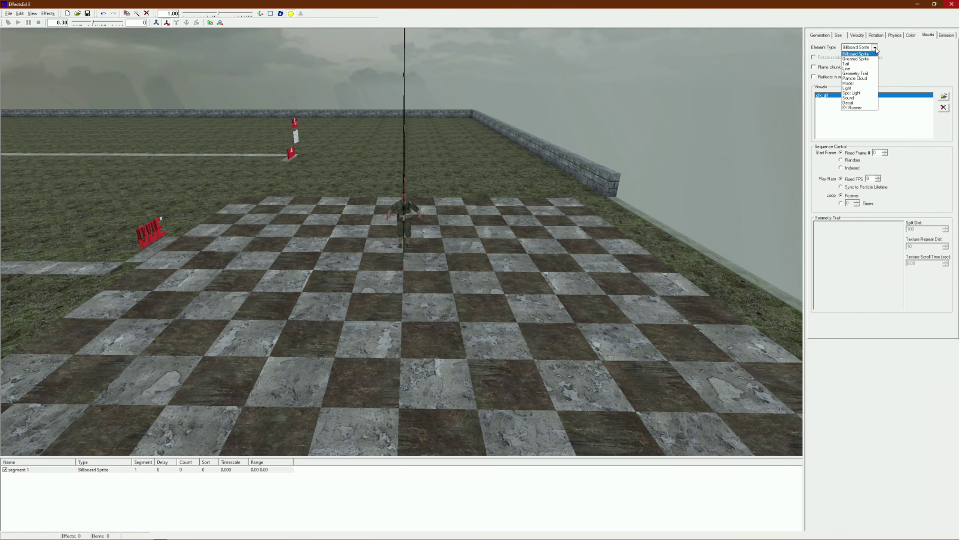
{"action": "left_click", "coordinate": [857, 60]}
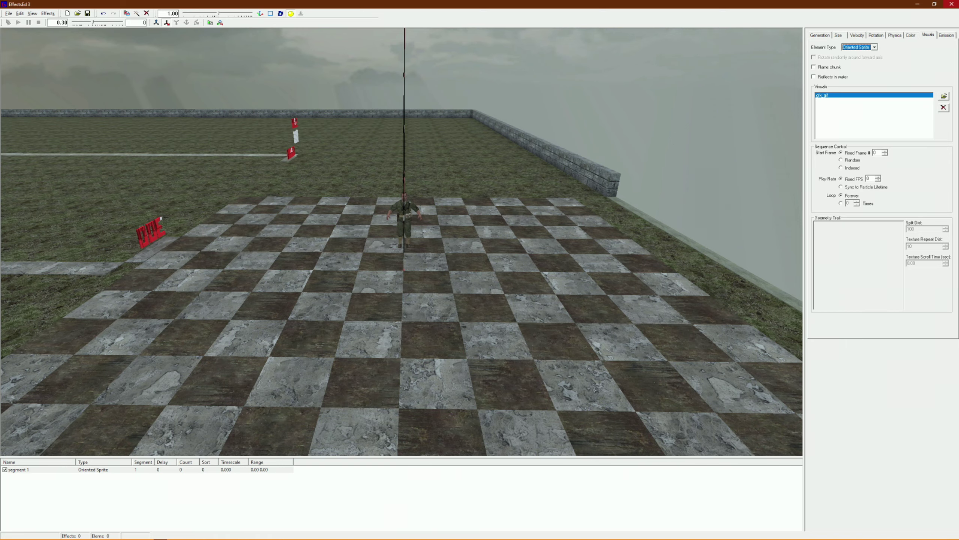
Set the sprite sequence's play rate to a fixed 15 FPS.
{"action": "left_click_drag", "start_coordinate": [487, 268], "coordinate": [485, 223]}
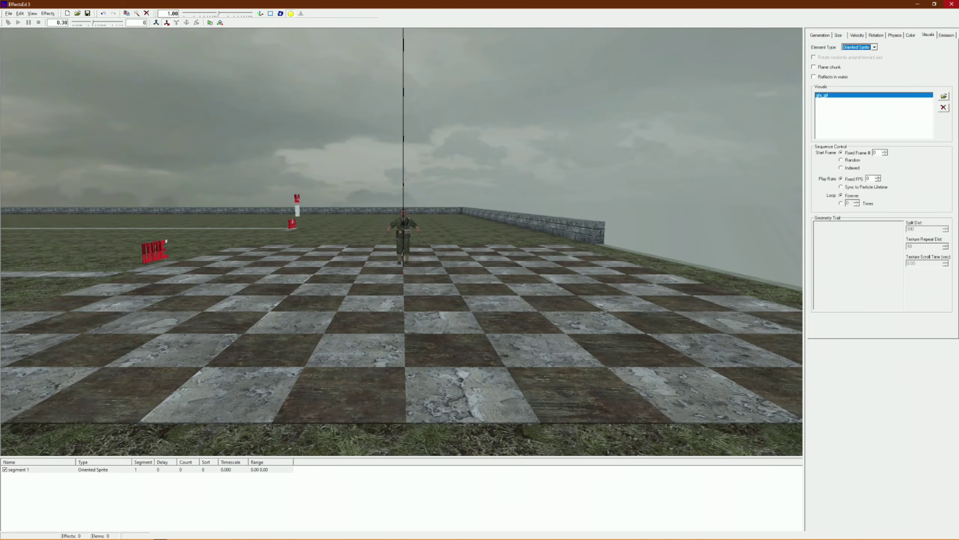
{"action": "middle_click_drag", "start_coordinate": [404, 235], "coordinate": [413, 264]}
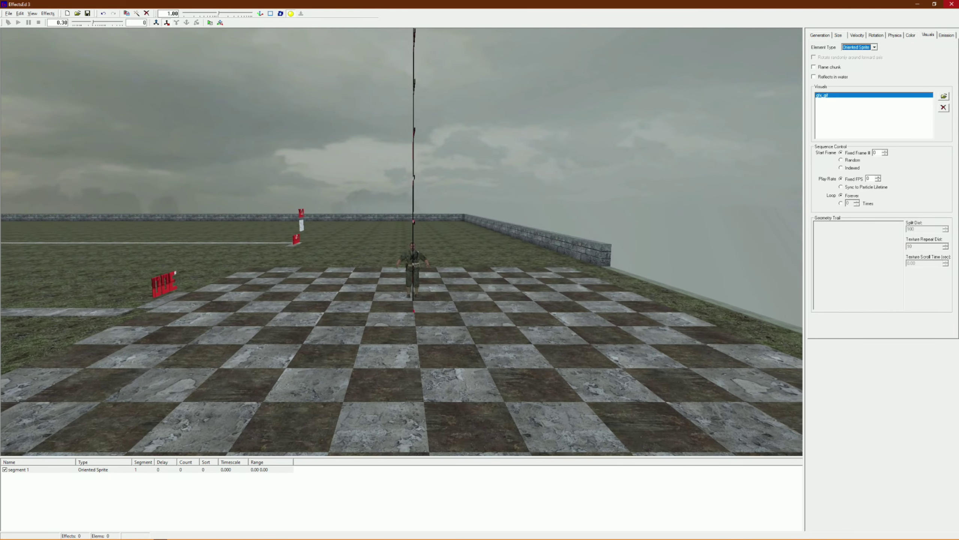
{"action": "left_click_drag", "start_coordinate": [414, 265], "coordinate": [410, 280]}
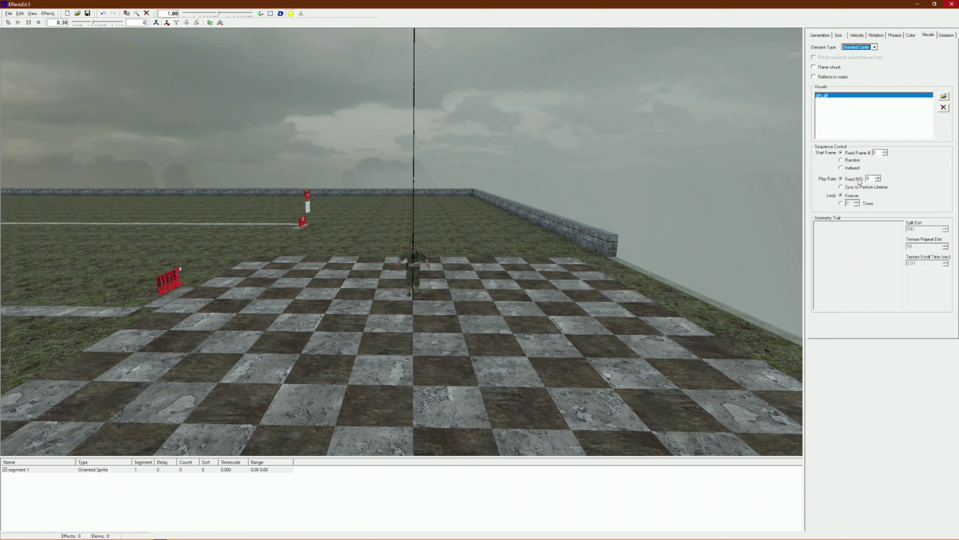
{"action": "left_click_drag", "start_coordinate": [872, 178], "coordinate": [849, 179]}
{"action": "type", "text": "15"}
Raise the end points of all three RGB color curves to maximum so the sprite stays white throughout its life.
{"action": "left_click", "coordinate": [914, 35]}
{"action": "left_click_drag", "start_coordinate": [947, 122], "coordinate": [947, 50]}
{"action": "left_click_drag", "start_coordinate": [947, 123], "coordinate": [947, 49]}
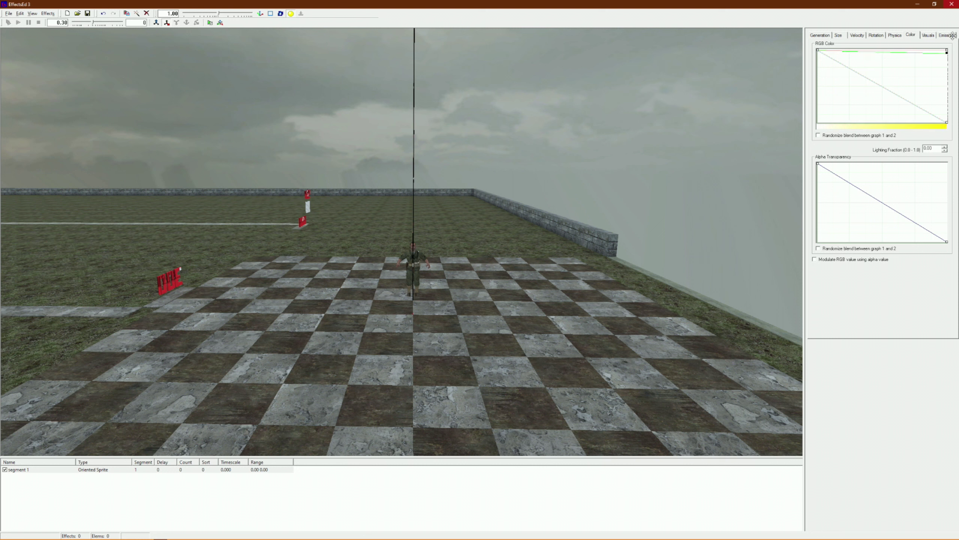
{"action": "left_click_drag", "start_coordinate": [947, 122], "coordinate": [947, 50]}
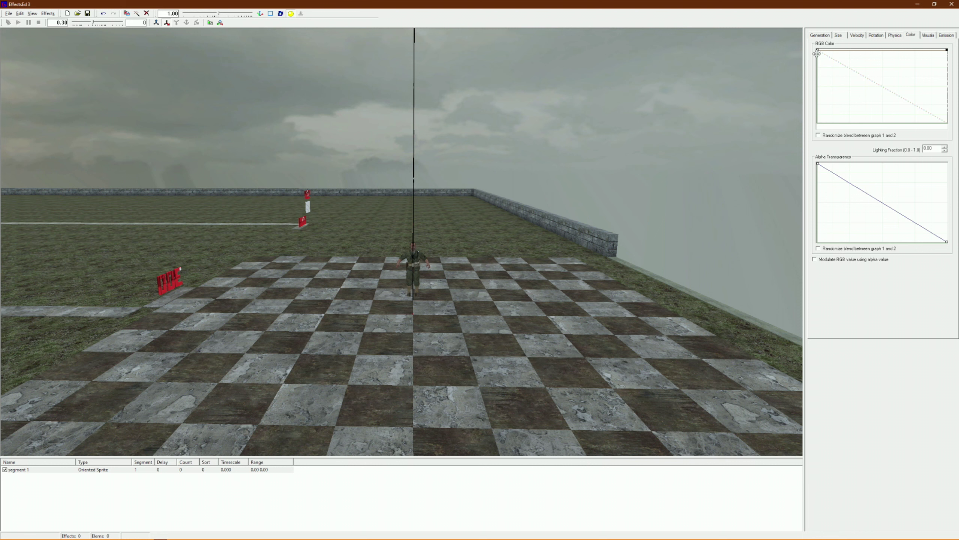
Switch the segment's spawning to looping and enter 1000000 ms for both the interval and the life.
{"action": "left_click", "coordinate": [819, 35]}
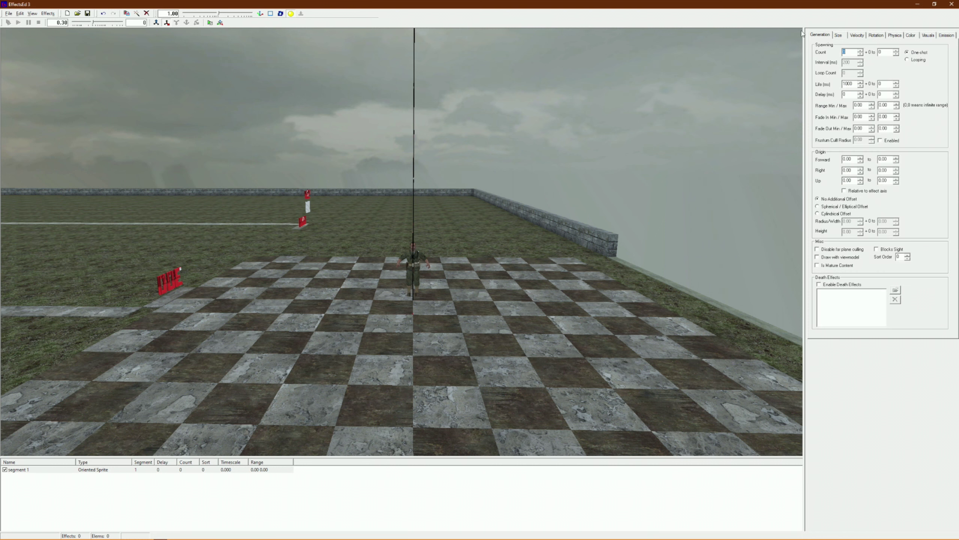
{"action": "left_click", "coordinate": [823, 35]}
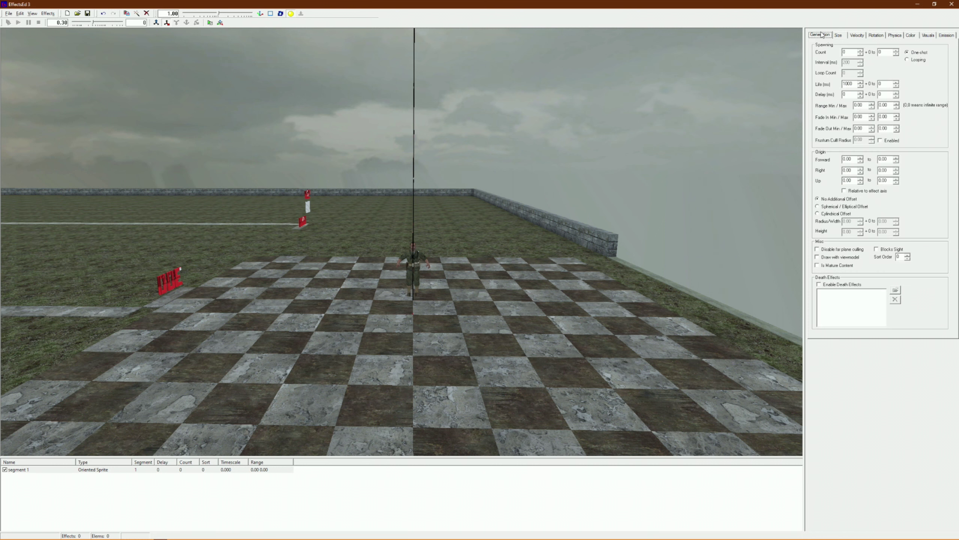
{"action": "left_click", "coordinate": [908, 59]}
{"action": "double_click", "coordinate": [852, 63]}
{"action": "type", "text": "1000000"}
{"action": "key", "text": "Tab"}
{"action": "key", "text": "Tab"}
{"action": "type", "text": "1000000"}
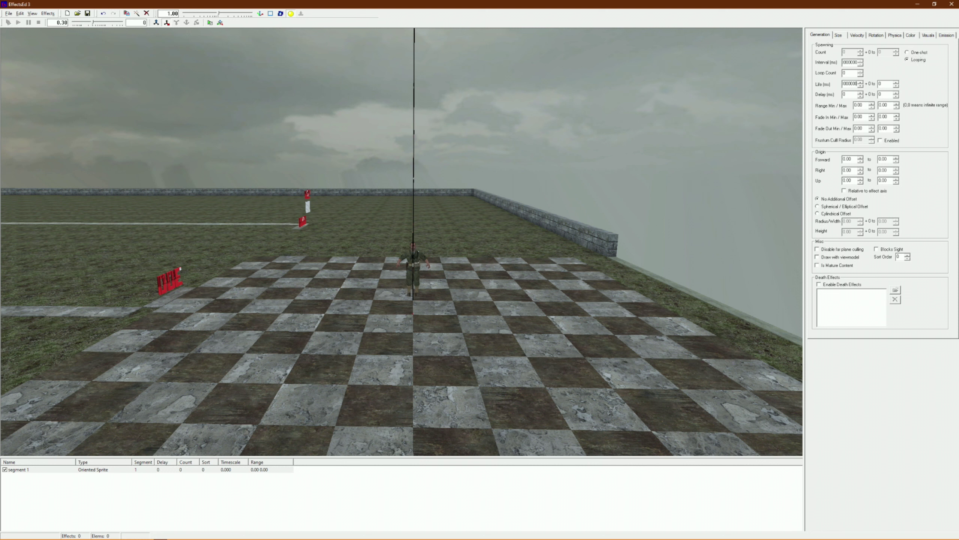
Re-enter the looping interval and set the segment's life to 100000 ms.
{"action": "key", "text": "BackSpace"}
{"action": "key", "text": "BackSpace"}
{"action": "key", "text": "BackSpace"}
{"action": "key", "text": "BackSpace"}
{"action": "key", "text": "BackSpace"}
{"action": "key", "text": "BackSpace"}
{"action": "key", "text": "BackSpace"}
{"action": "double_click", "coordinate": [849, 63]}
{"action": "type", "text": "0000"}
Increase the gfx_gif visual's fixed start frame by one.
{"action": "left_click", "coordinate": [928, 35]}
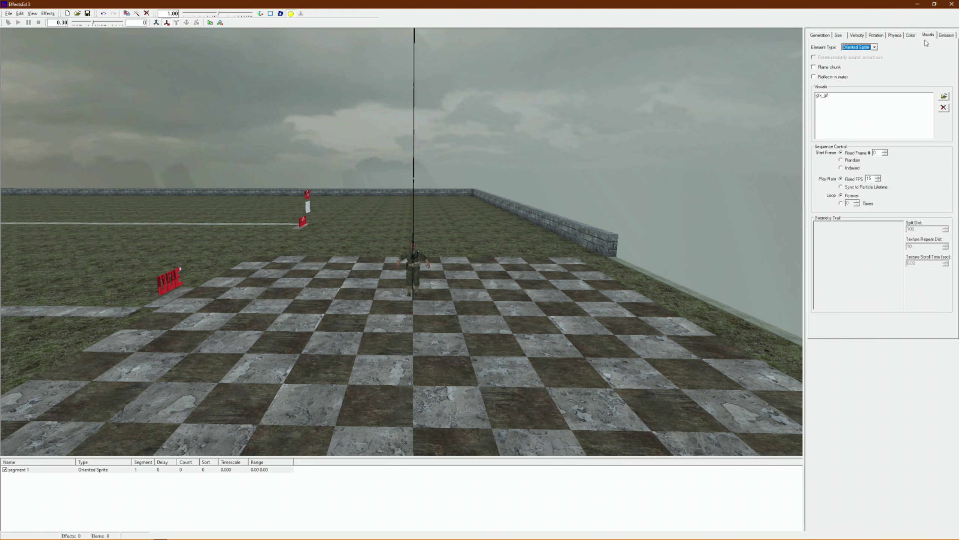
{"action": "left_click", "coordinate": [825, 96]}
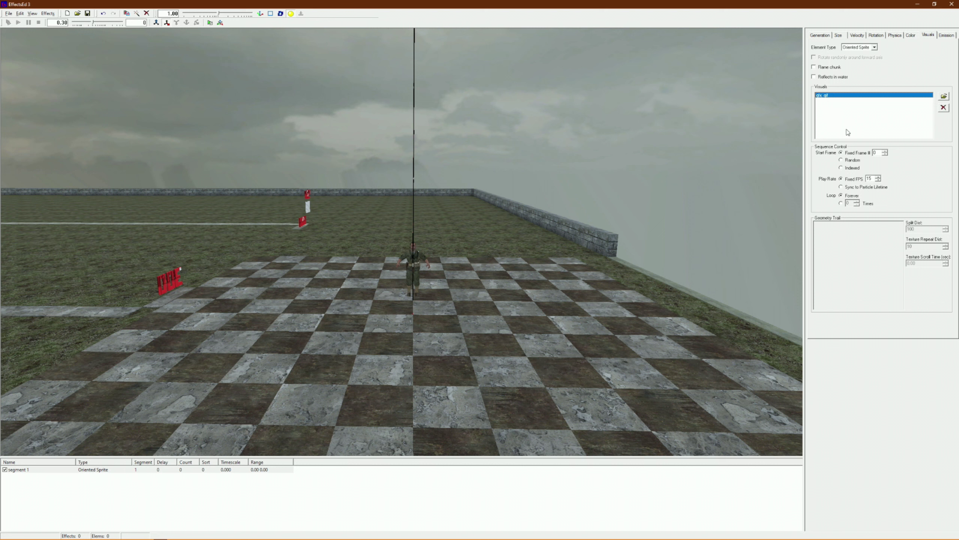
{"action": "left_click", "coordinate": [886, 151]}
Raise the end point of the Width/Diameter size curve to maximum so the sprite keeps a constant size.
{"action": "left_click", "coordinate": [823, 36]}
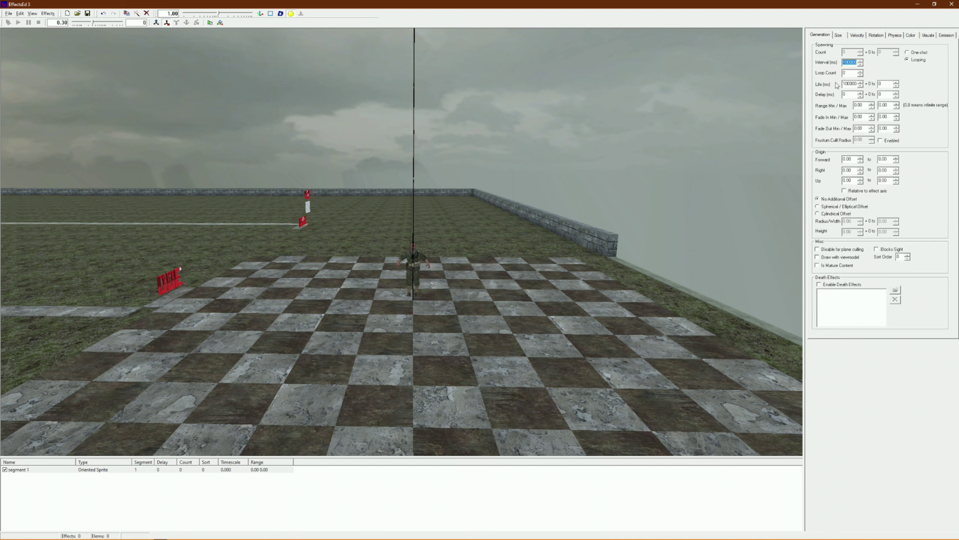
{"action": "left_click", "coordinate": [861, 35]}
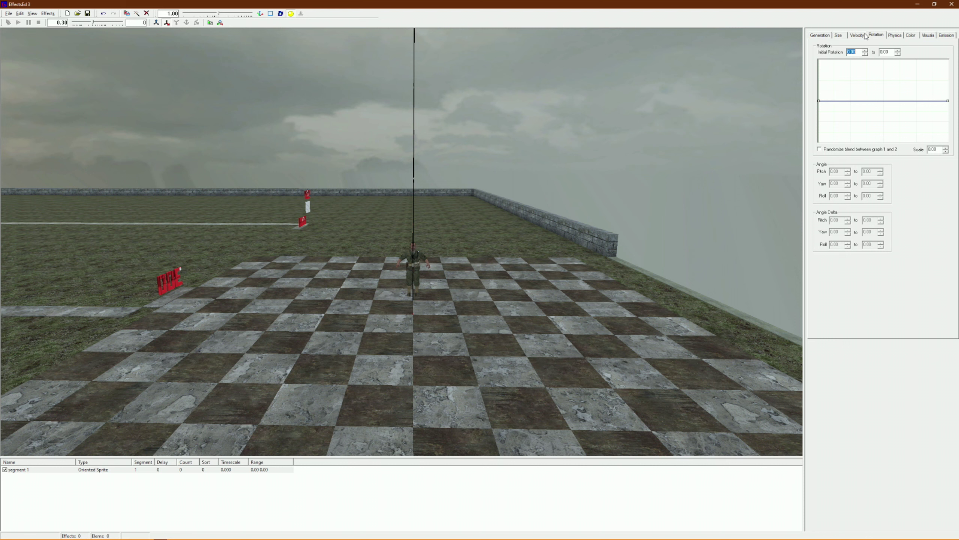
{"action": "left_click", "coordinate": [837, 35]}
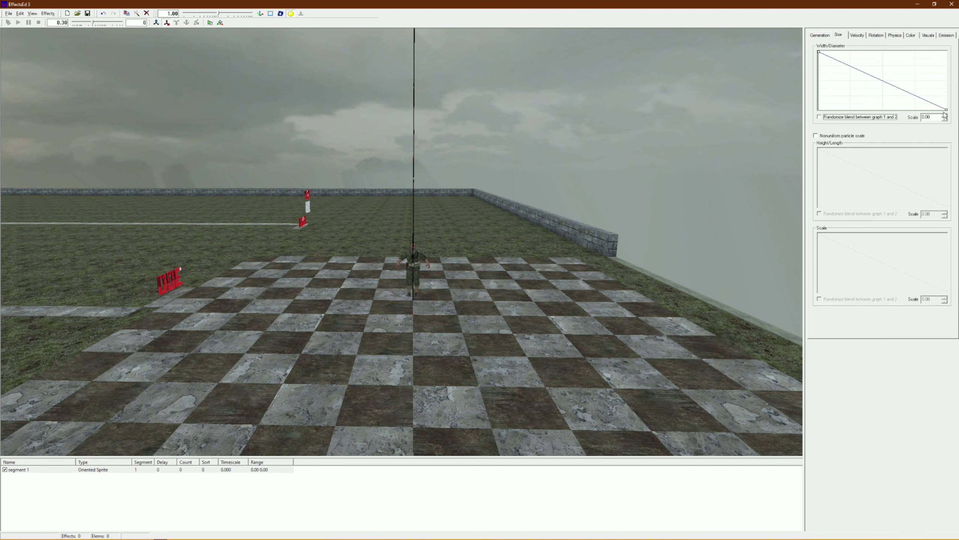
{"action": "left_click_drag", "start_coordinate": [947, 110], "coordinate": [947, 51]}
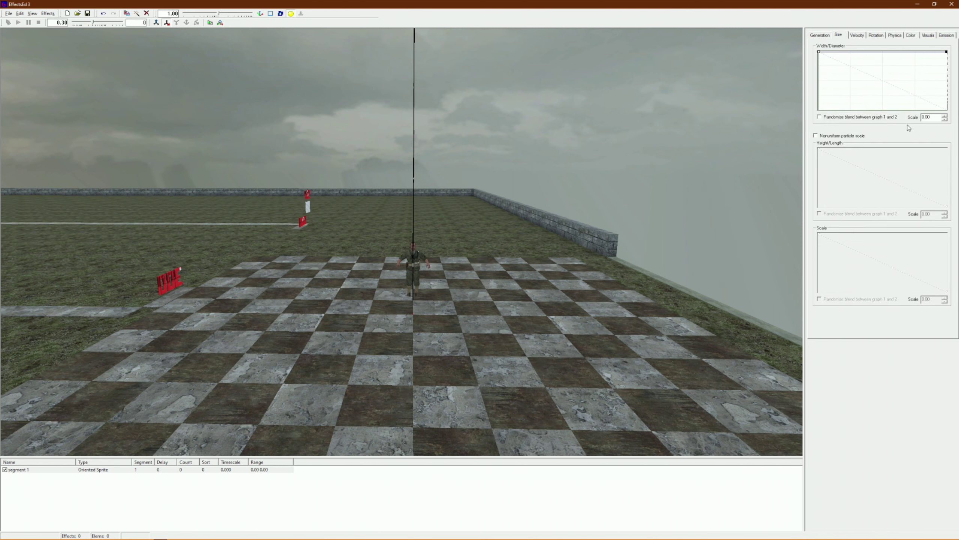
Set the Width/Diameter scale of the segment to 512.
{"action": "double_click", "coordinate": [933, 118]}
{"action": "type", "text": "512"}
{"action": "left_click", "coordinate": [822, 35]}
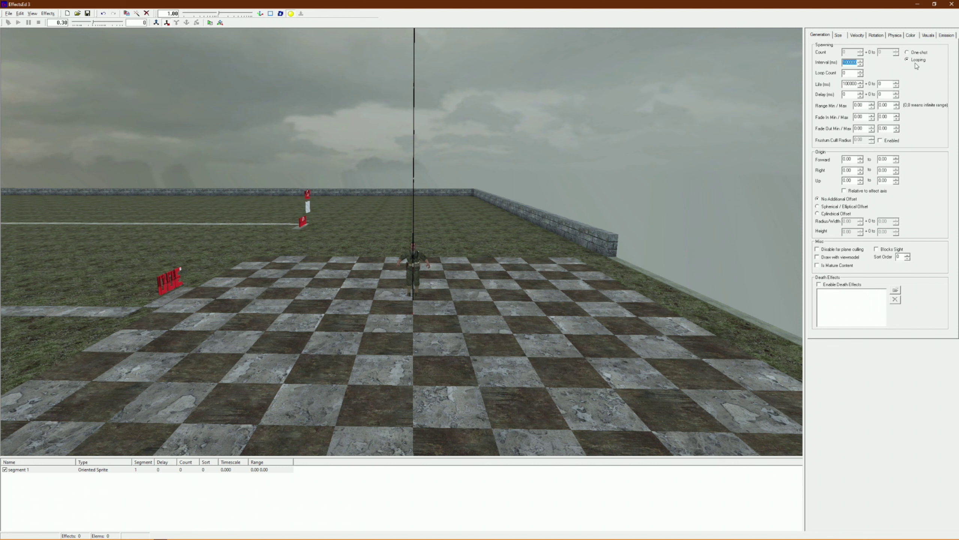
Make the segment's velocity move relative to "effect now" and return to its generation settings.
{"action": "left_click", "coordinate": [929, 36]}
{"action": "left_click", "coordinate": [912, 36]}
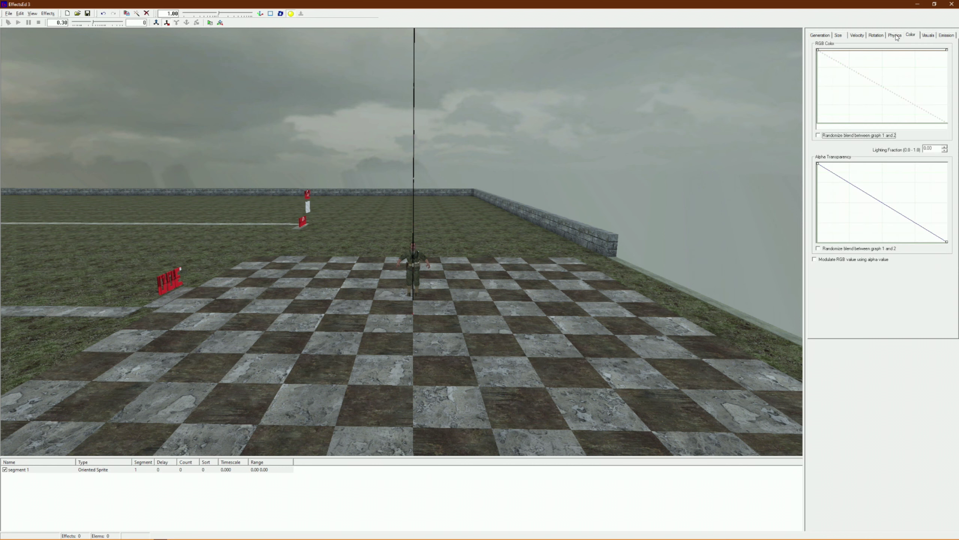
{"action": "left_click", "coordinate": [896, 36]}
{"action": "left_click", "coordinate": [873, 36]}
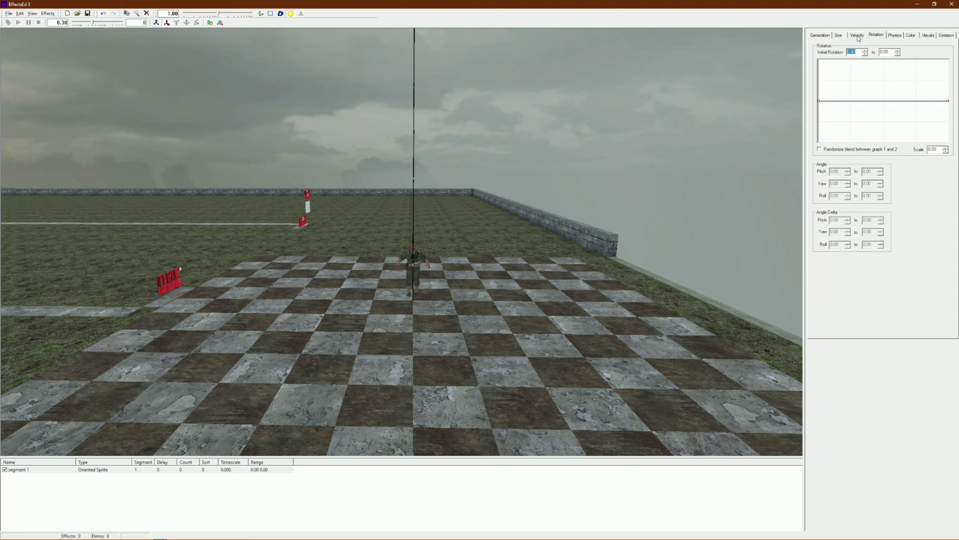
{"action": "left_click", "coordinate": [858, 35]}
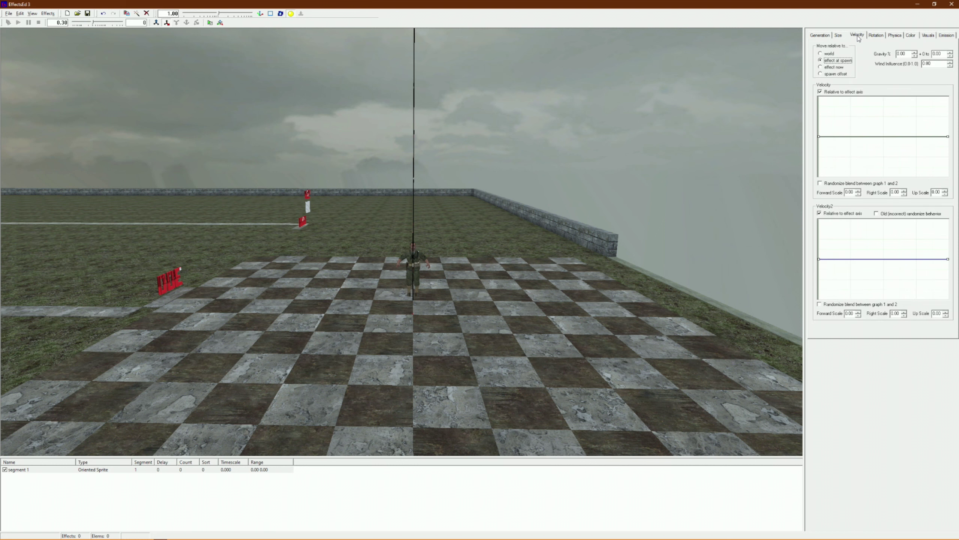
{"action": "left_click", "coordinate": [825, 67]}
{"action": "left_click", "coordinate": [824, 35]}
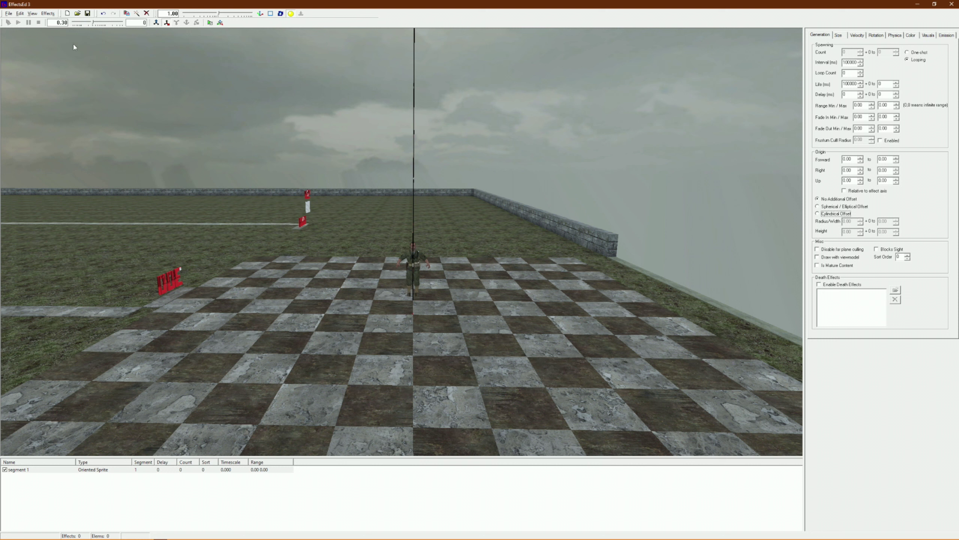
Start saving the effect under a new name and browse to the raw\fx folder of Call of Duty World at War.
{"action": "left_click", "coordinate": [8, 14]}
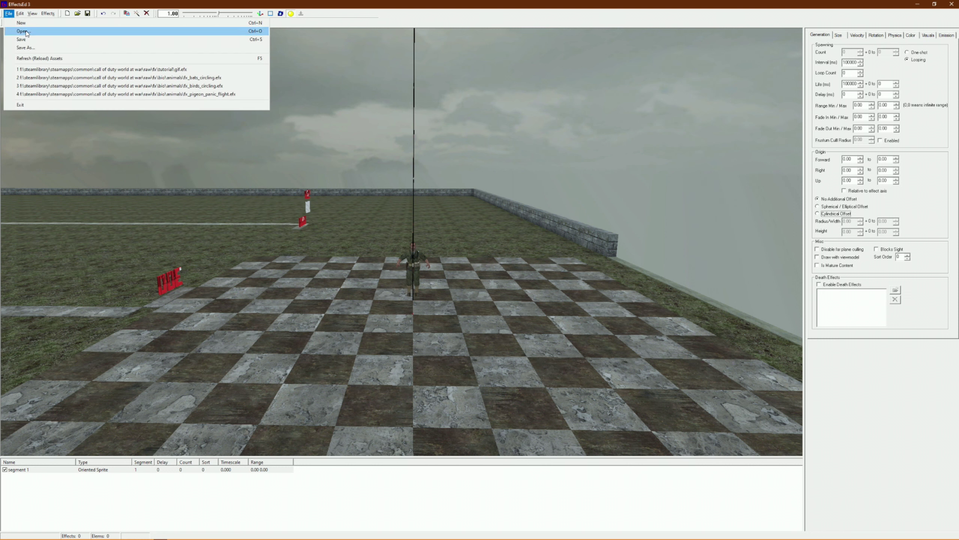
{"action": "left_click", "coordinate": [25, 48]}
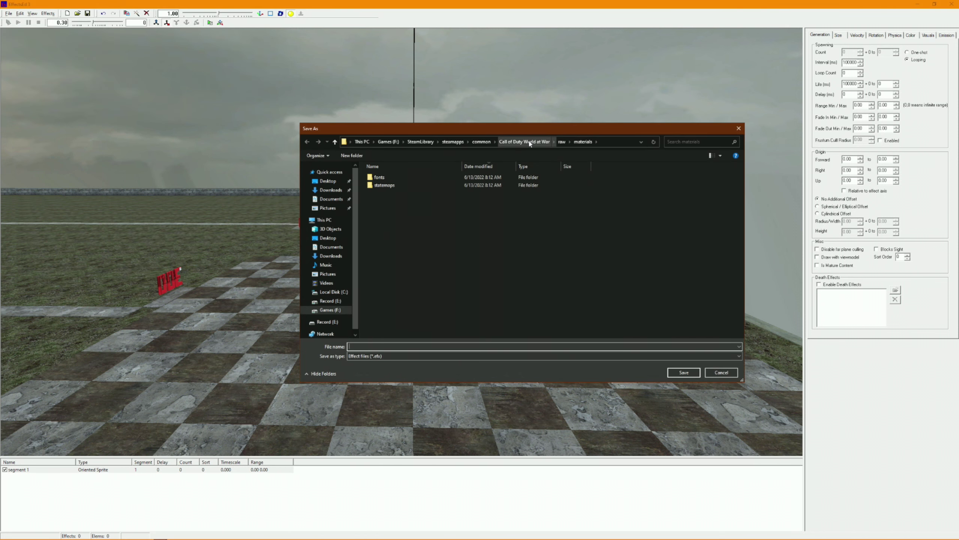
{"action": "left_click", "coordinate": [559, 142]}
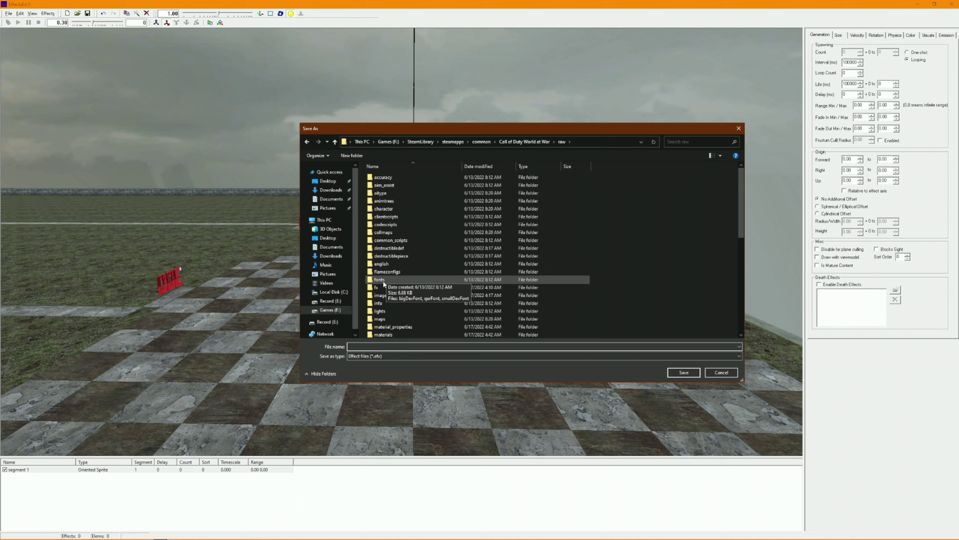
{"action": "left_click", "coordinate": [384, 288]}
{"action": "double_click", "coordinate": [383, 288]}
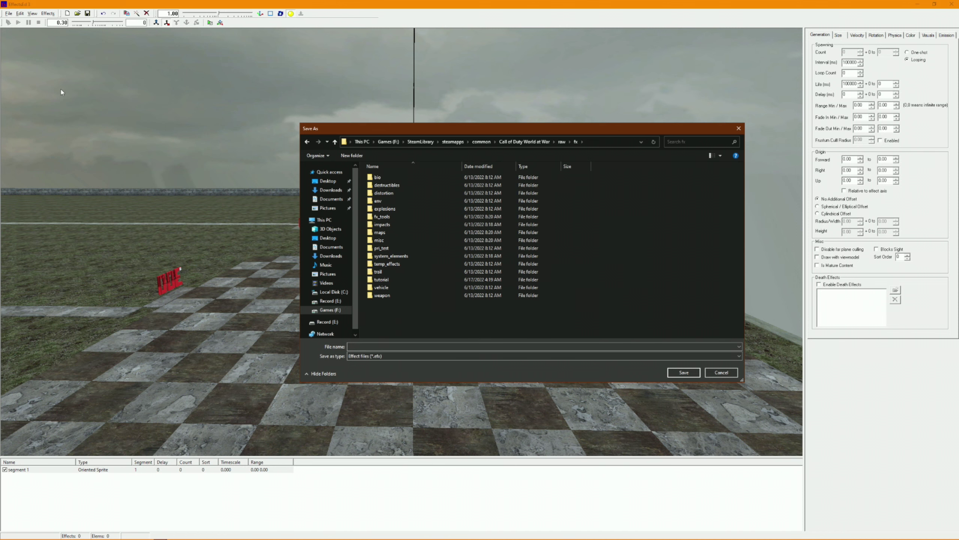
{"action": "key", "text": "Escape"}
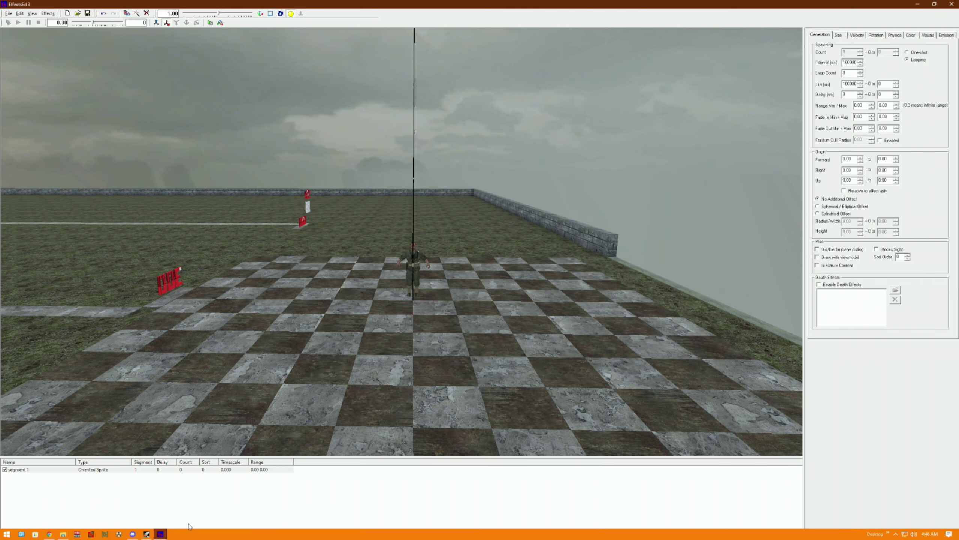
{"action": "left_click", "coordinate": [161, 533]}
{"action": "left_click", "coordinate": [188, 513]}
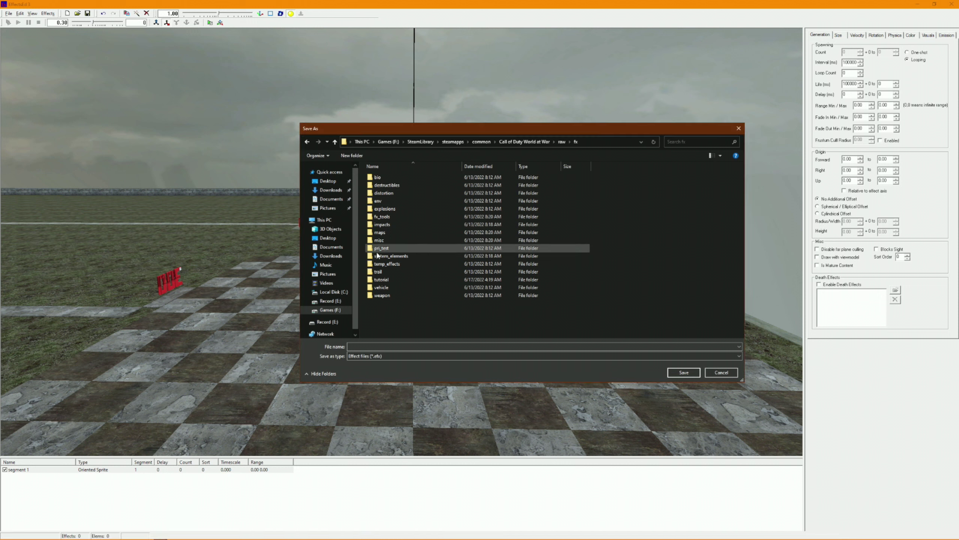
Save the effect as gif2 in the tutorial folder.
{"action": "double_click", "coordinate": [400, 279]}
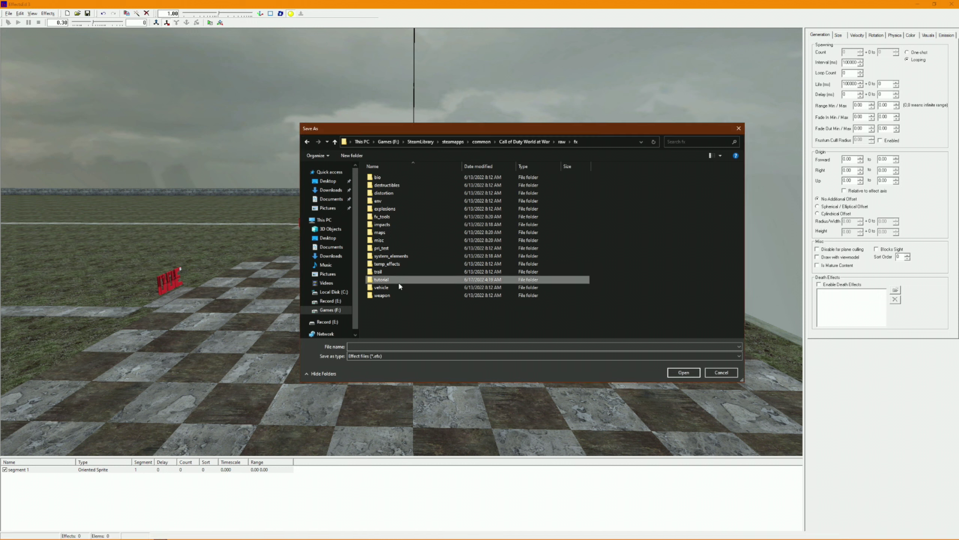
{"action": "left_click", "coordinate": [360, 346]}
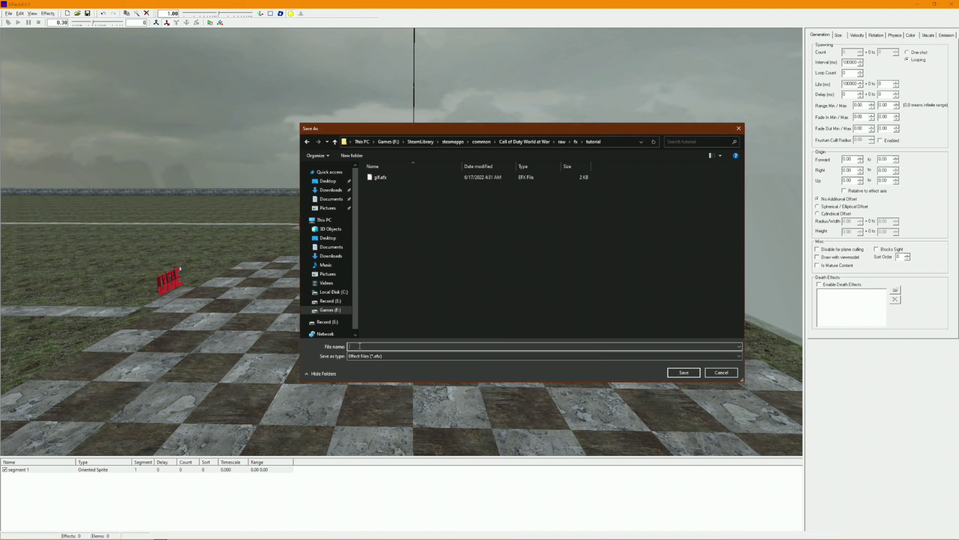
{"action": "type", "text": "g"}
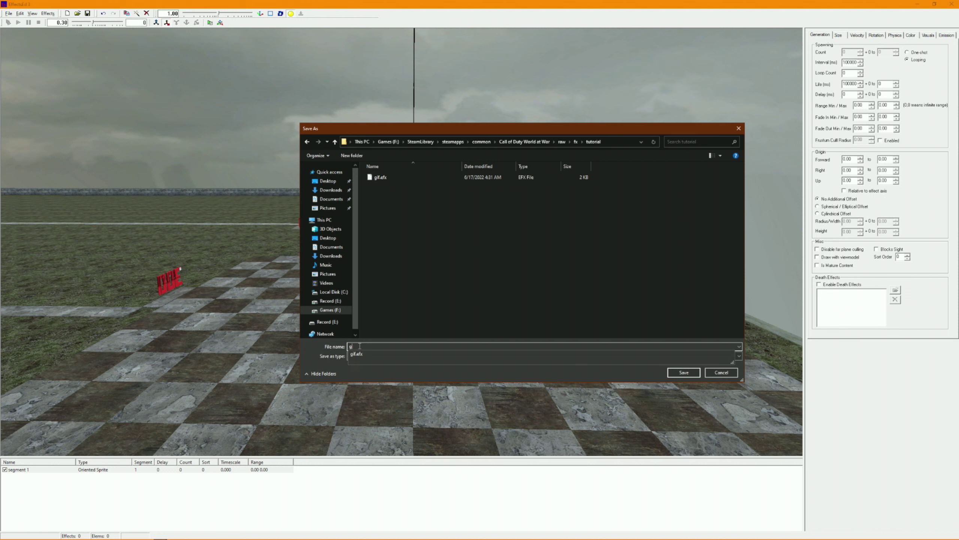
{"action": "type", "text": "if2"}
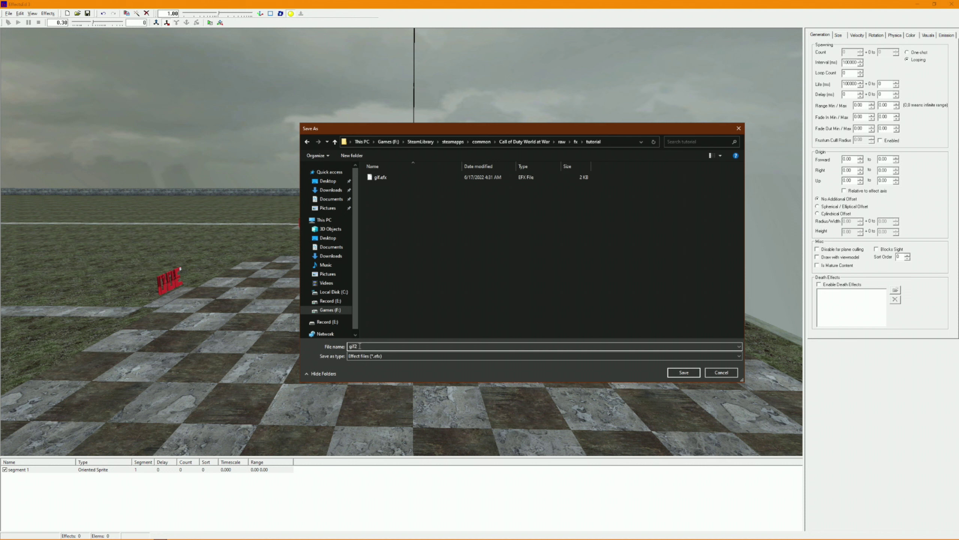
{"action": "left_click", "coordinate": [675, 373]}
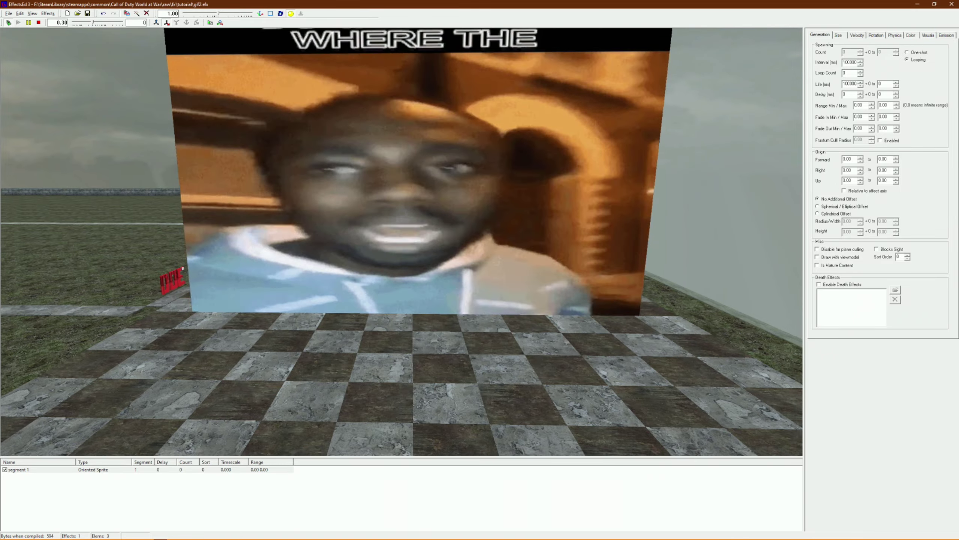
Inspect the playing GIF sprite in the effect preview from several distances and angles.
{"action": "mouse_move", "coordinate": [55, 65]}
{"action": "left_mouse_down"}
{"action": "mouse_move", "coordinate": [59, 121]}
{"action": "mouse_move", "coordinate": [59, 76]}
{"action": "left_mouse_up"}
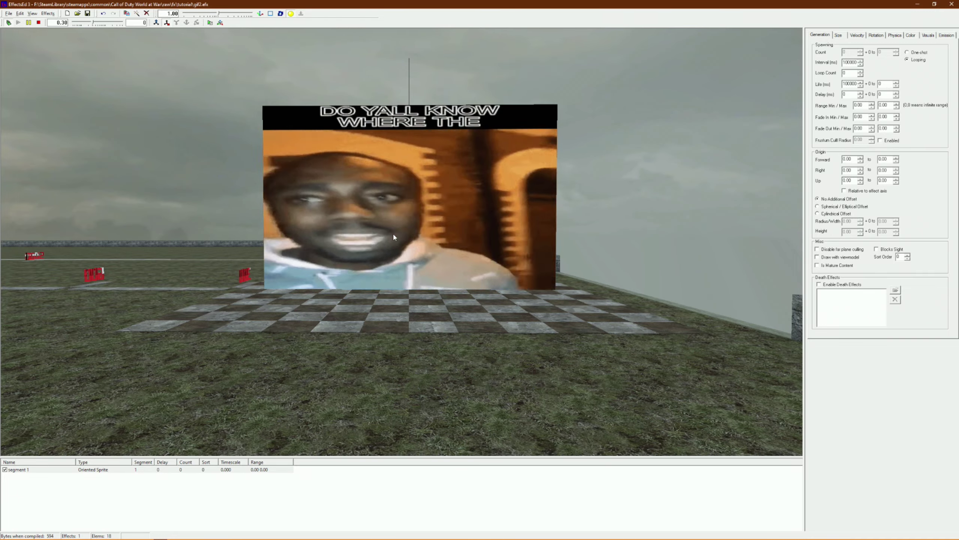
{"action": "left_click_drag", "start_coordinate": [450, 229], "coordinate": [451, 170]}
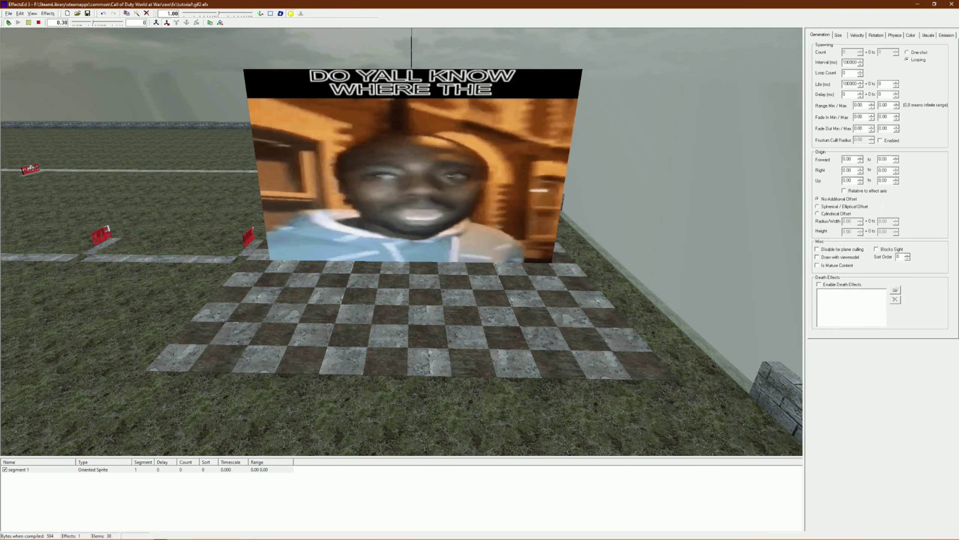
{"action": "middle_click_drag", "start_coordinate": [418, 218], "coordinate": [419, 176]}
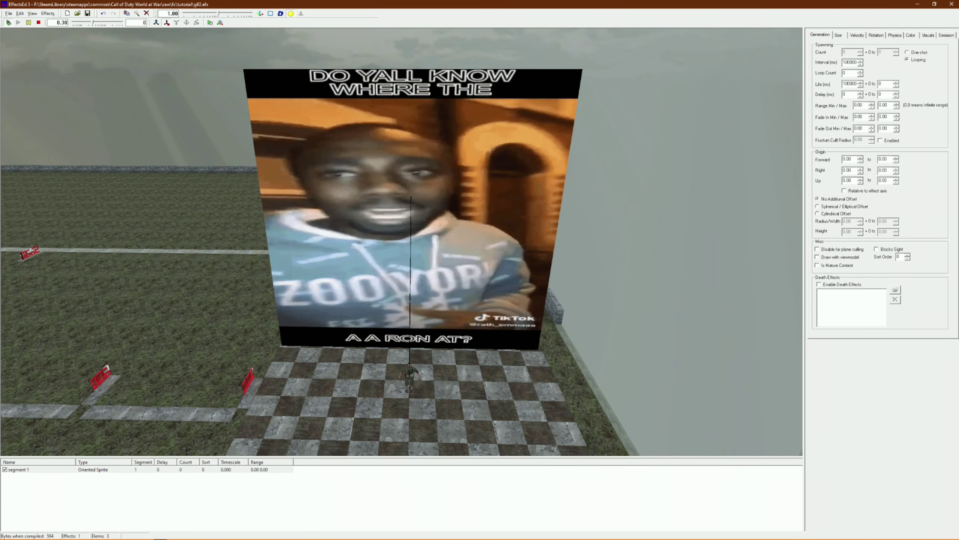
{"action": "middle_click_drag", "start_coordinate": [418, 217], "coordinate": [409, 248]}
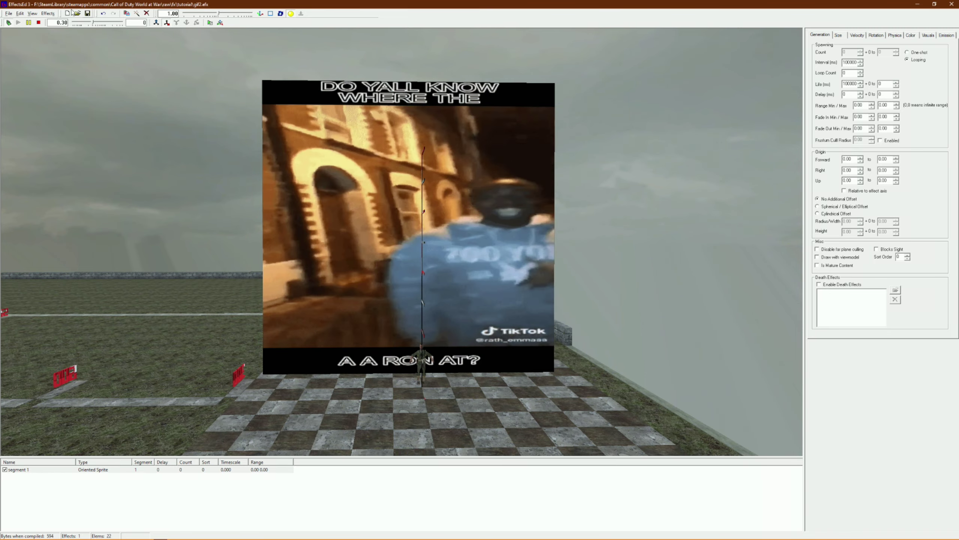
Save the gif2 effect again and close the effects editor.
{"action": "left_click", "coordinate": [8, 13]}
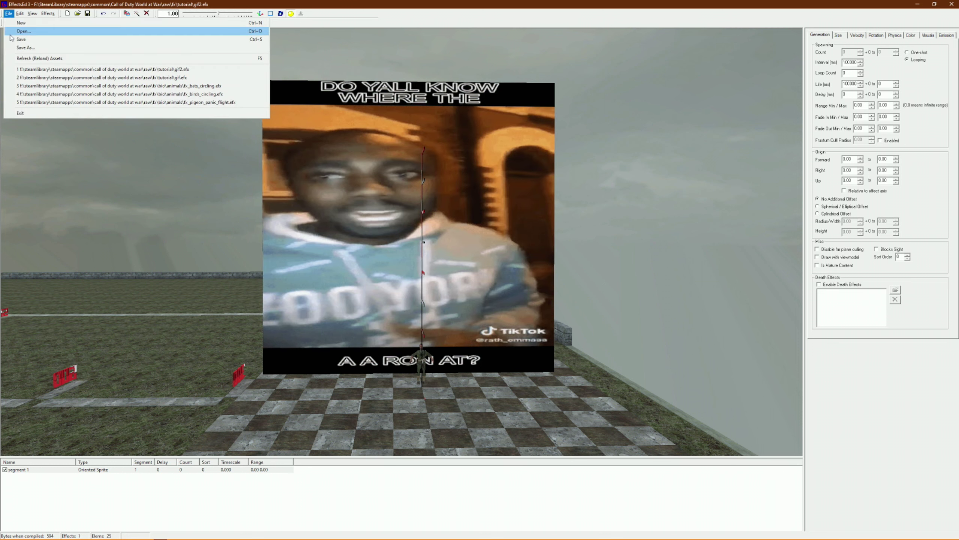
{"action": "left_click", "coordinate": [37, 40]}
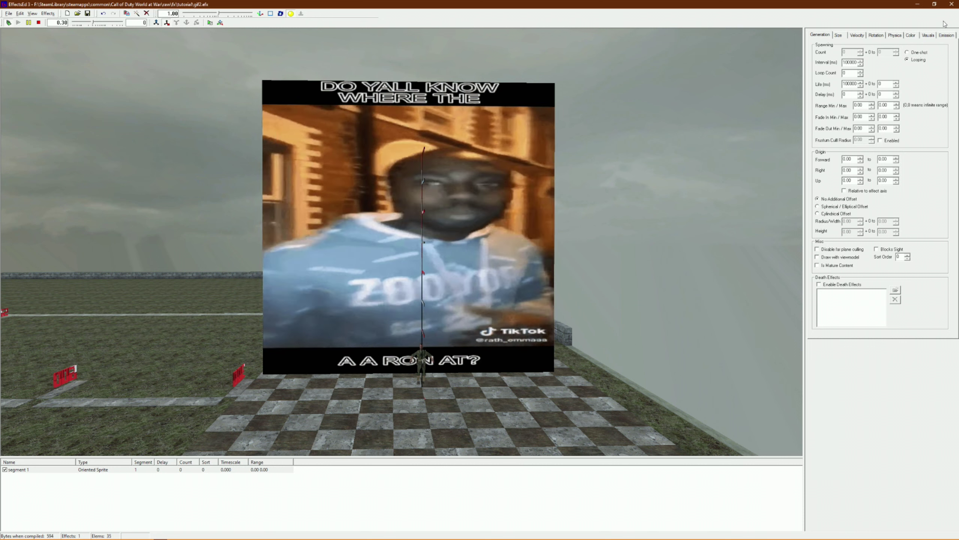
{"action": "left_click", "coordinate": [955, 4]}
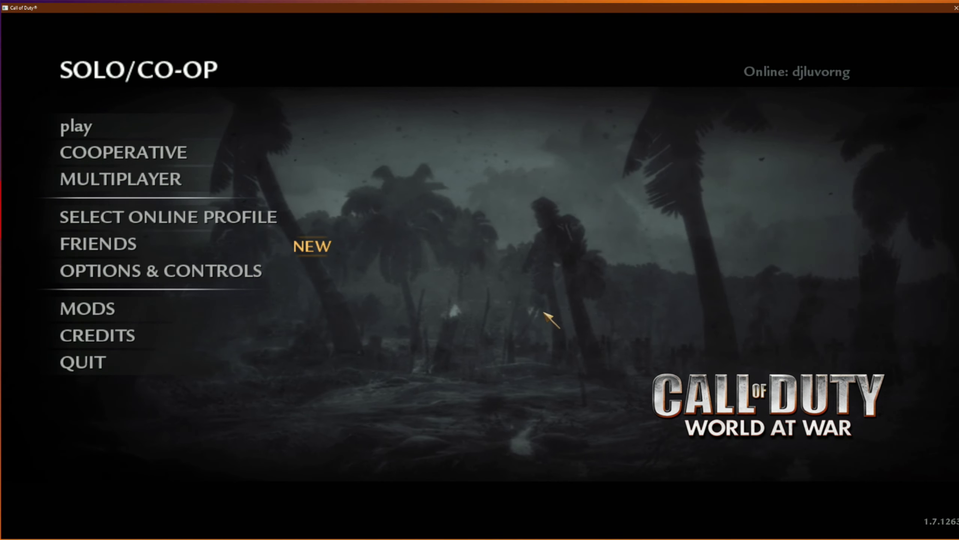
Start the solo mission in Call of Duty: World at War and walk forward to view the GIF effect.
{"action": "left_click", "coordinate": [97, 120]}
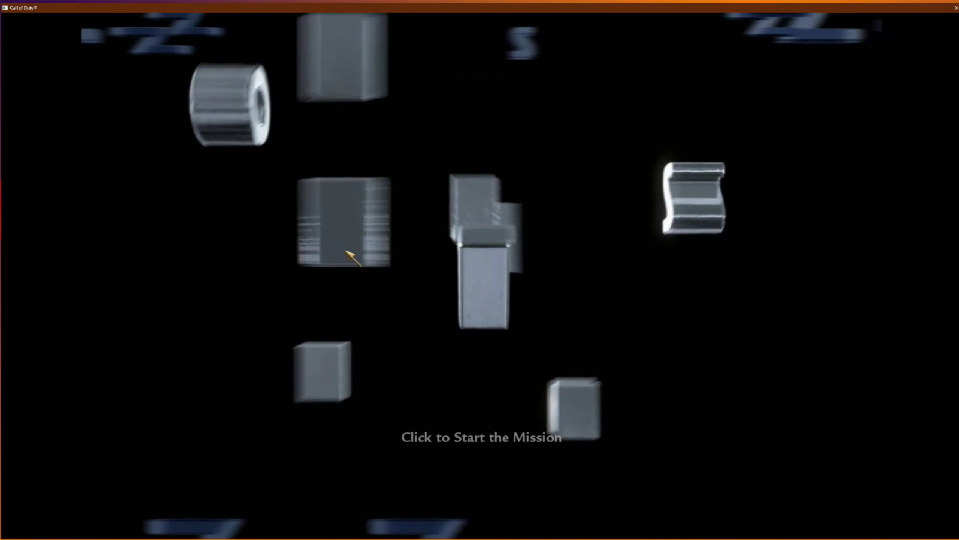
{"action": "left_click", "coordinate": [345, 252]}
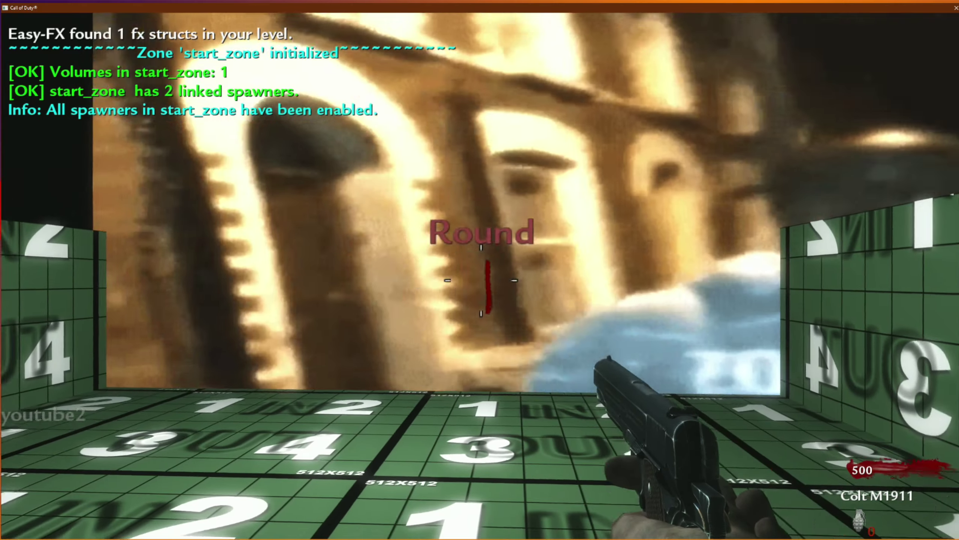
{"action": "key", "text": "w"}
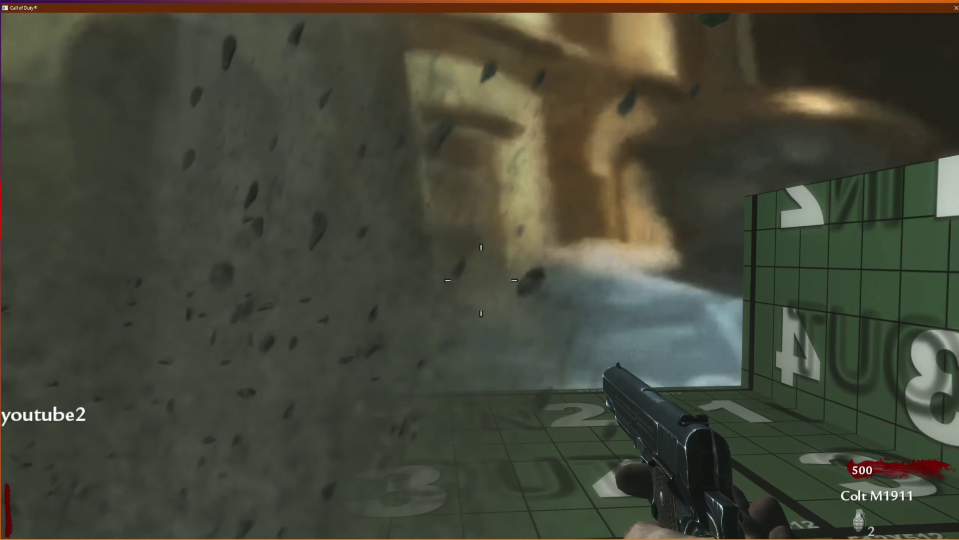
Quit the running mission and exit the game to the desktop.
{"action": "key", "text": "Escape"}
{"action": "left_click", "coordinate": [762, 178]}
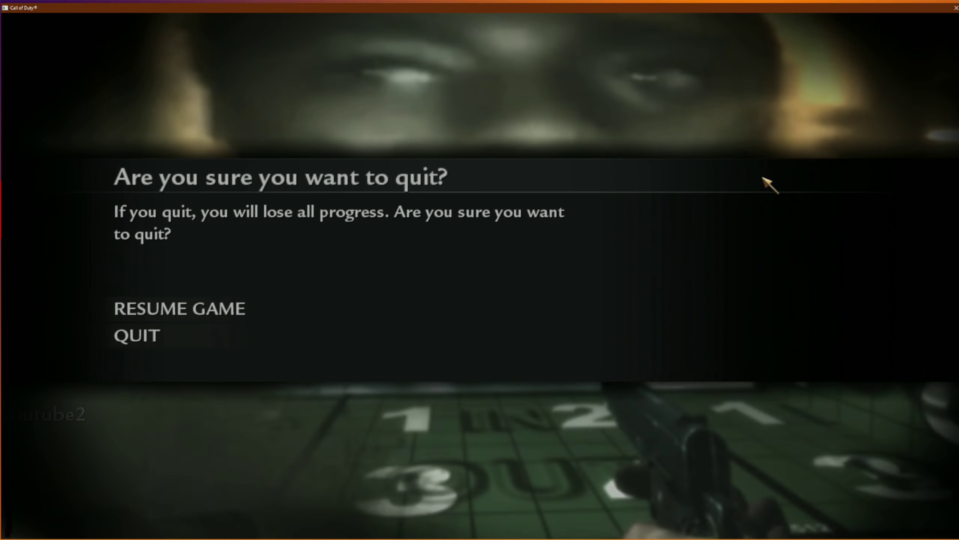
{"action": "left_click", "coordinate": [196, 340]}
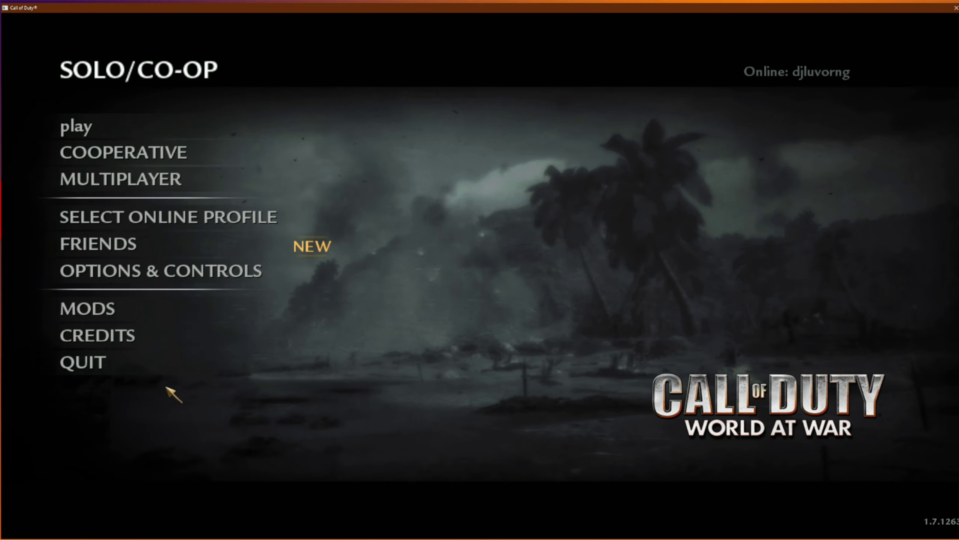
{"action": "left_click", "coordinate": [144, 361]}
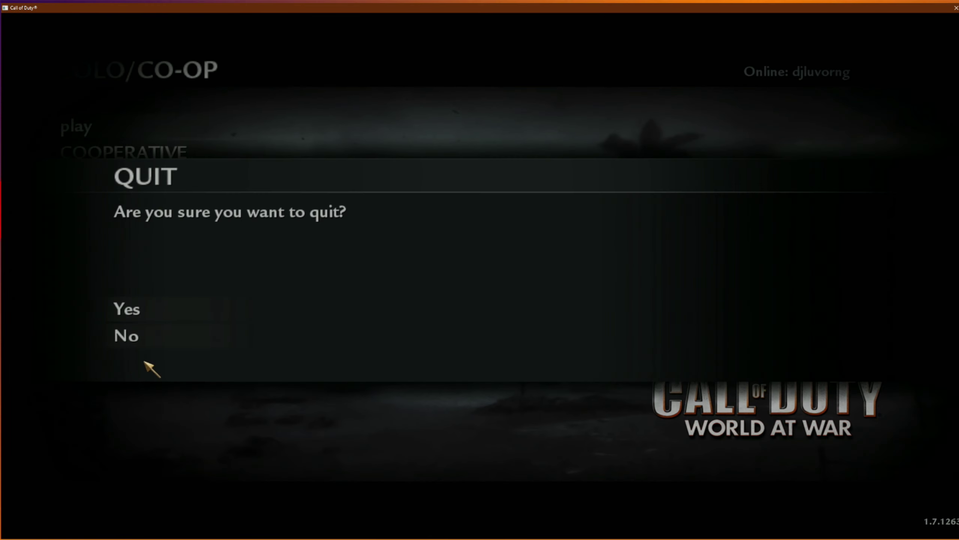
{"action": "left_click", "coordinate": [127, 309]}
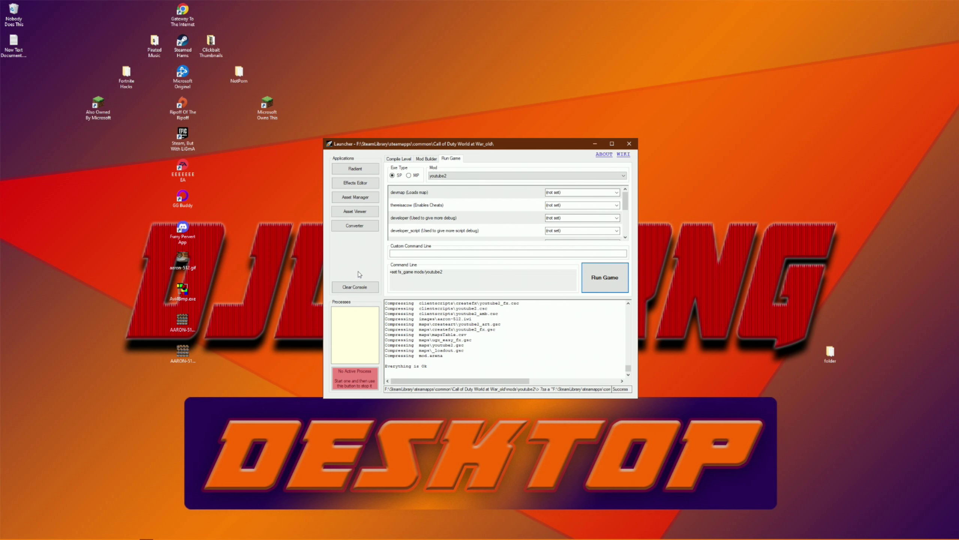
Review the youtube2 mod's build settings in the Launcher and close the Launcher.
{"action": "left_click", "coordinate": [426, 159]}
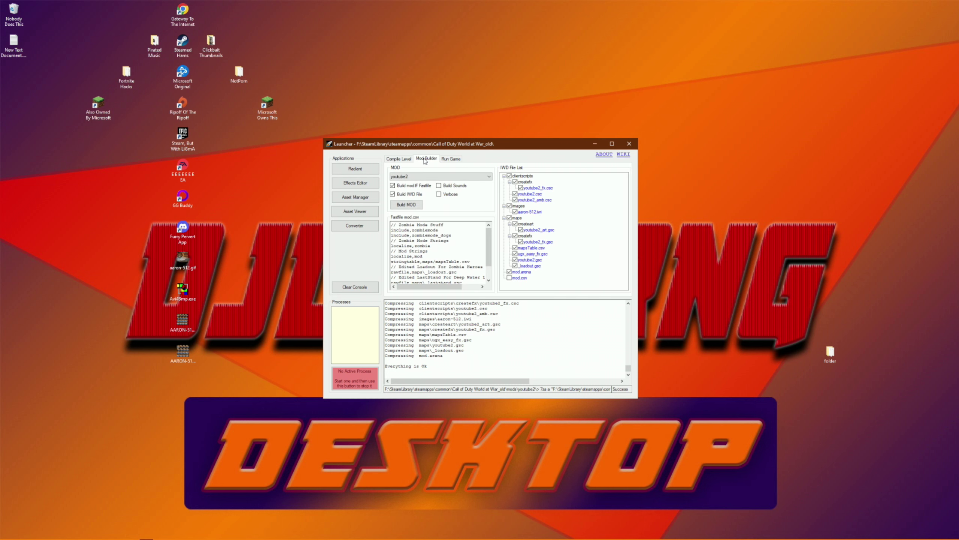
{"action": "left_click", "coordinate": [630, 144]}
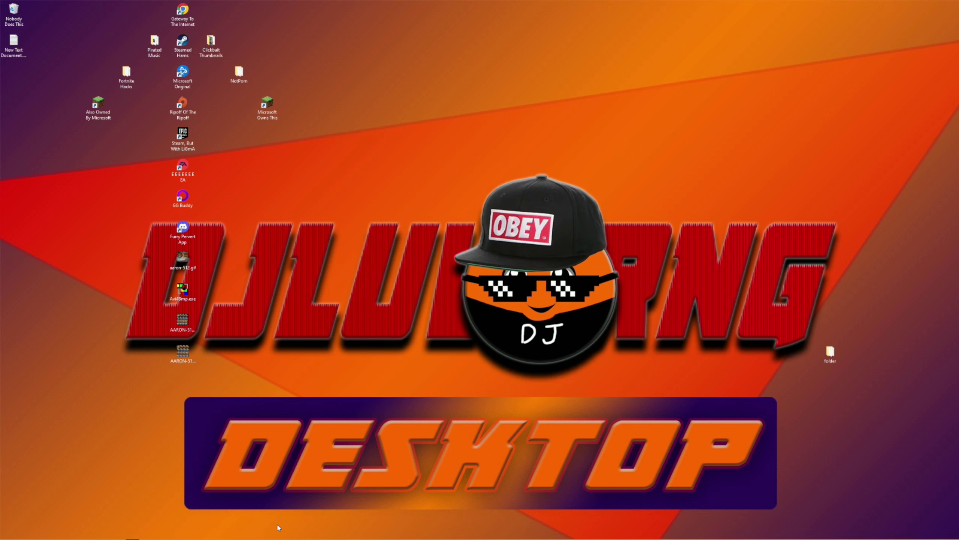